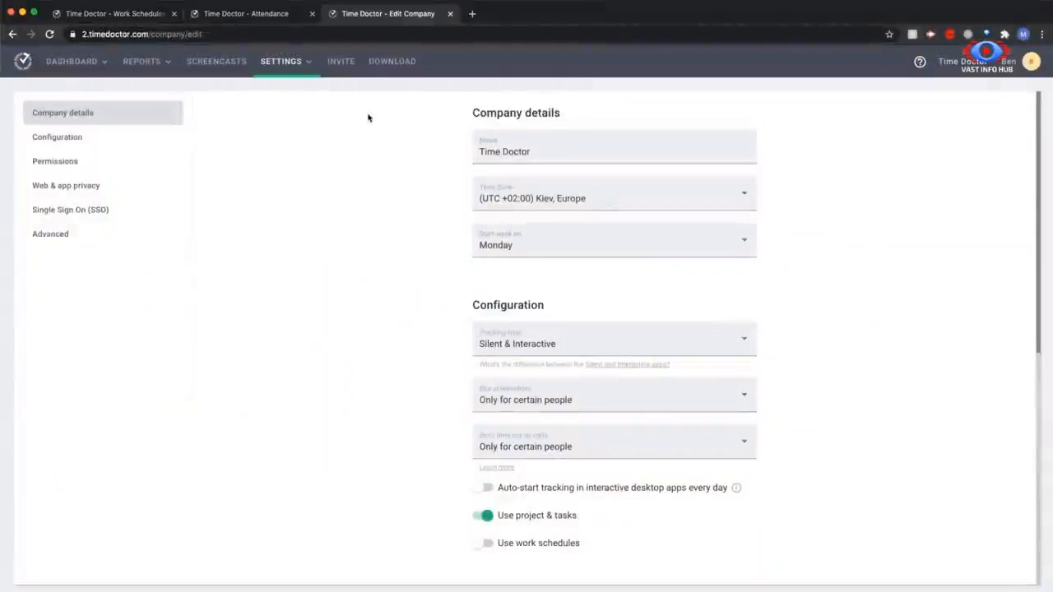
Turn on Use work schedules in the company settings and look over the manager permissions
{"action": "left_click", "coordinate": [263, 70]}
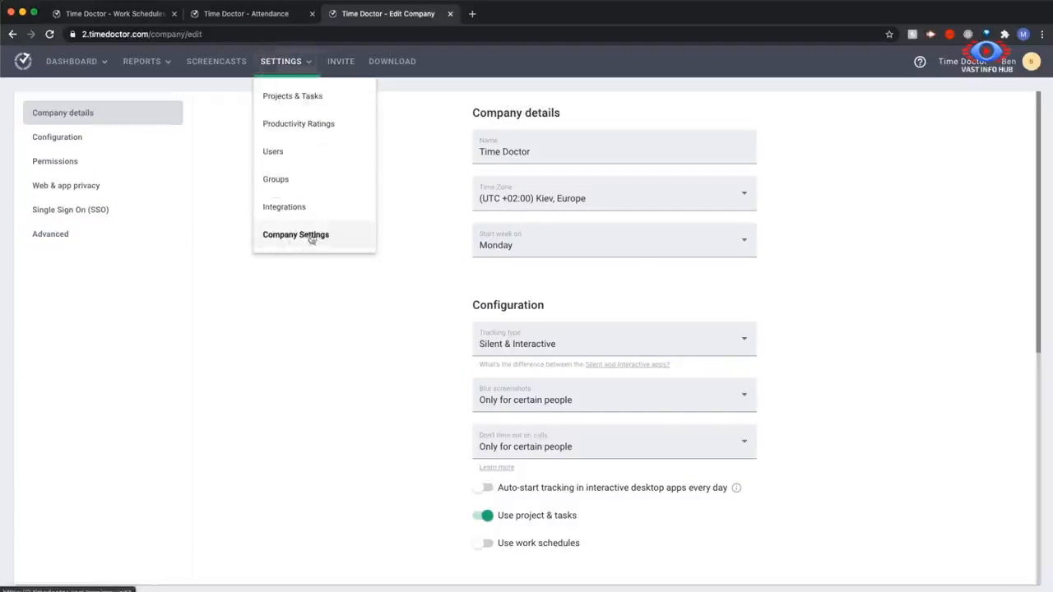
{"action": "left_click", "coordinate": [393, 270]}
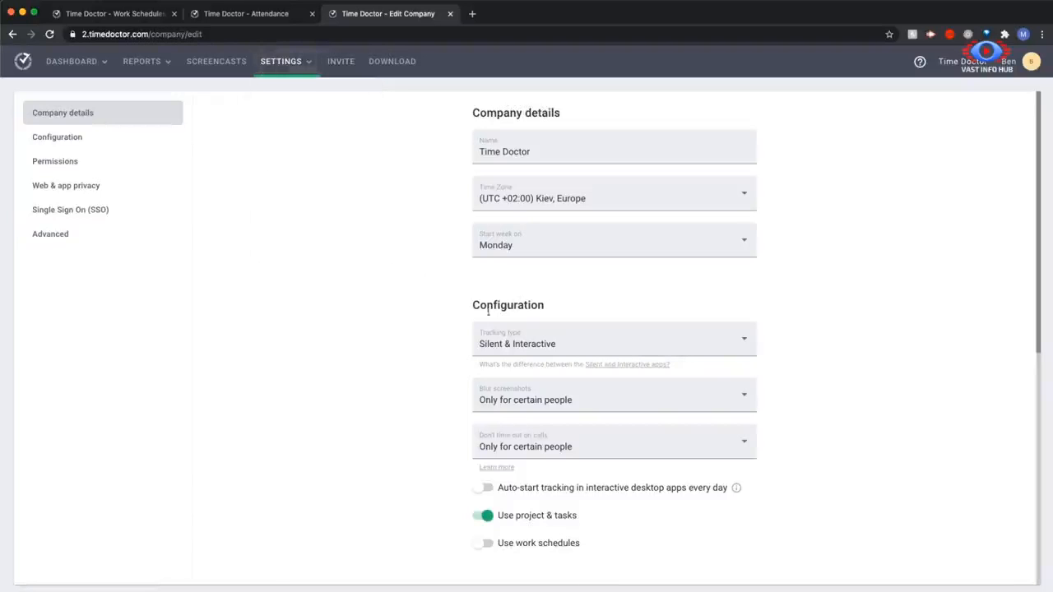
{"action": "scroll", "coordinate": [522, 315], "scroll_direction": "down", "scroll_amount": 5}
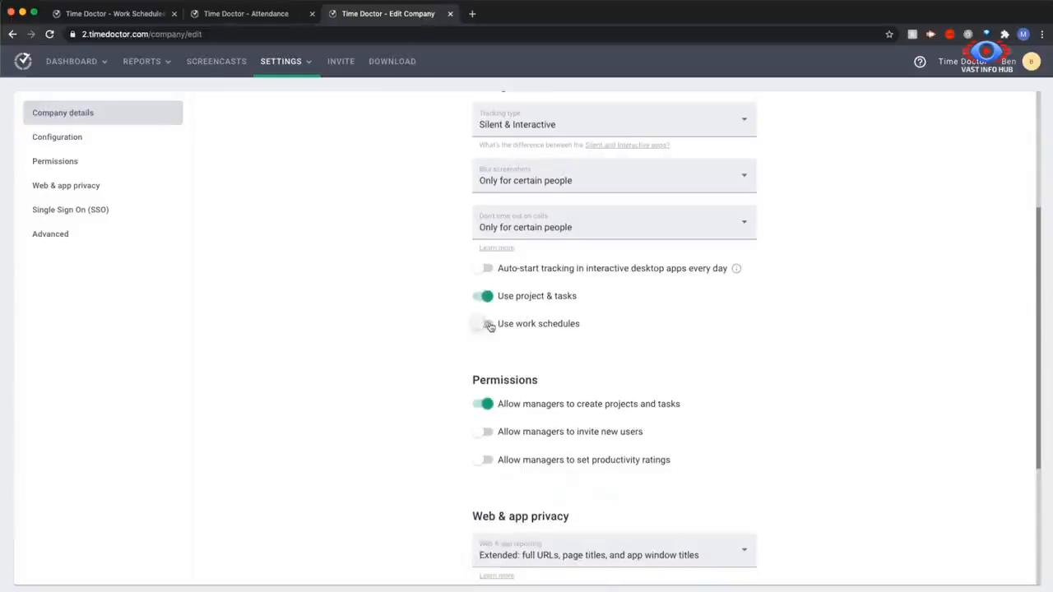
{"action": "left_click", "coordinate": [487, 324]}
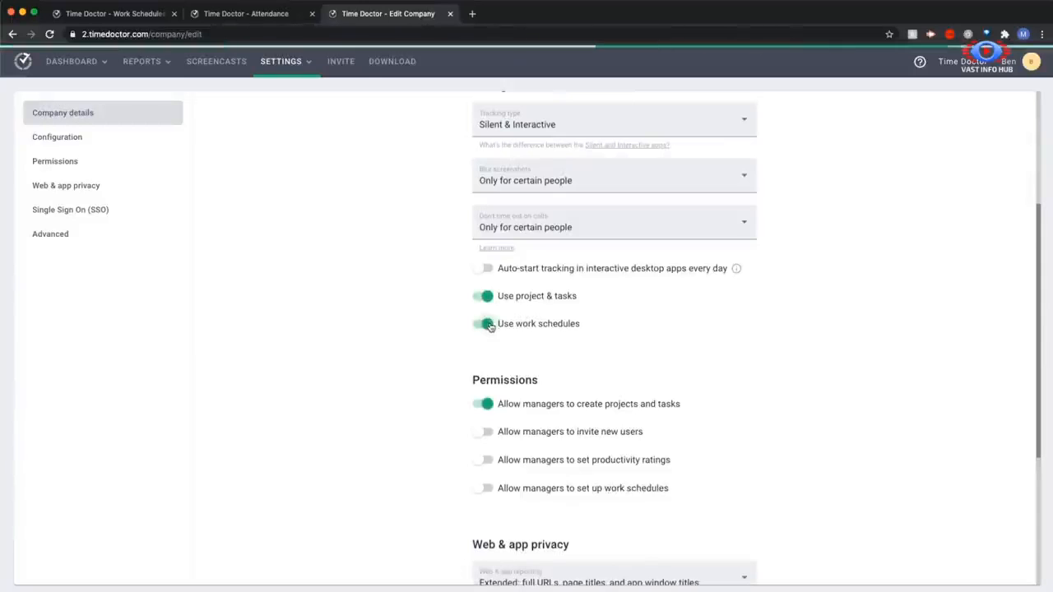
{"action": "scroll", "coordinate": [489, 327], "scroll_direction": "down", "scroll_amount": 3}
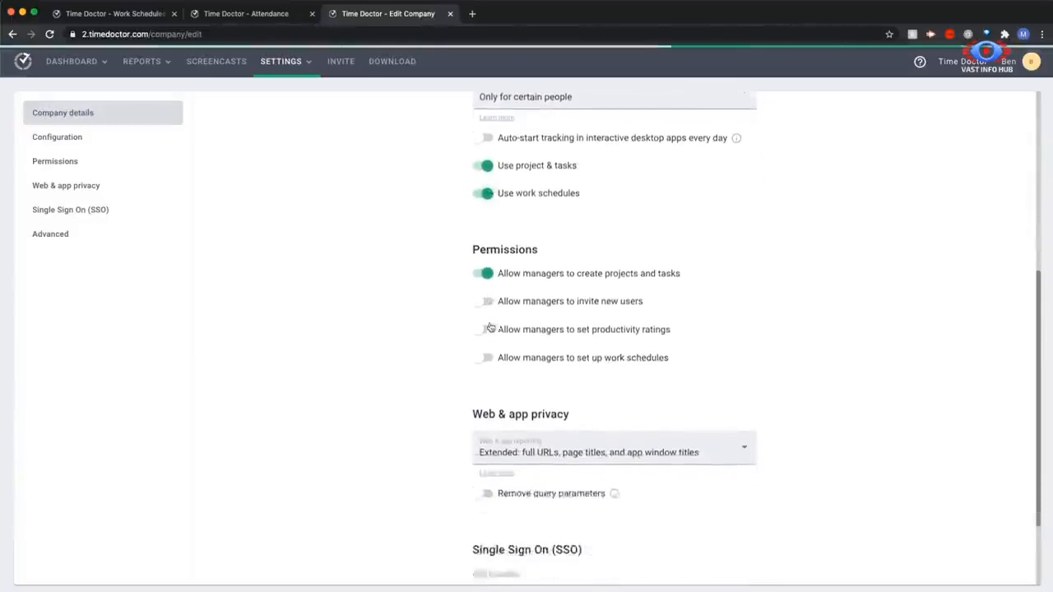
{"action": "scroll", "coordinate": [489, 327], "scroll_direction": "down", "scroll_amount": 1}
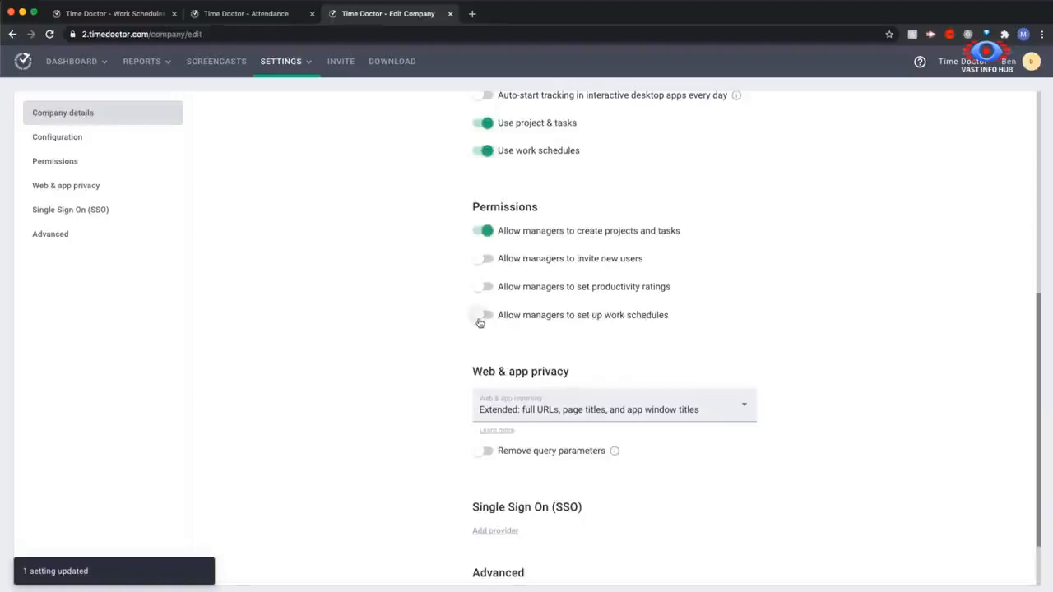
{"action": "scroll", "coordinate": [479, 322], "scroll_direction": "up", "scroll_amount": 2}
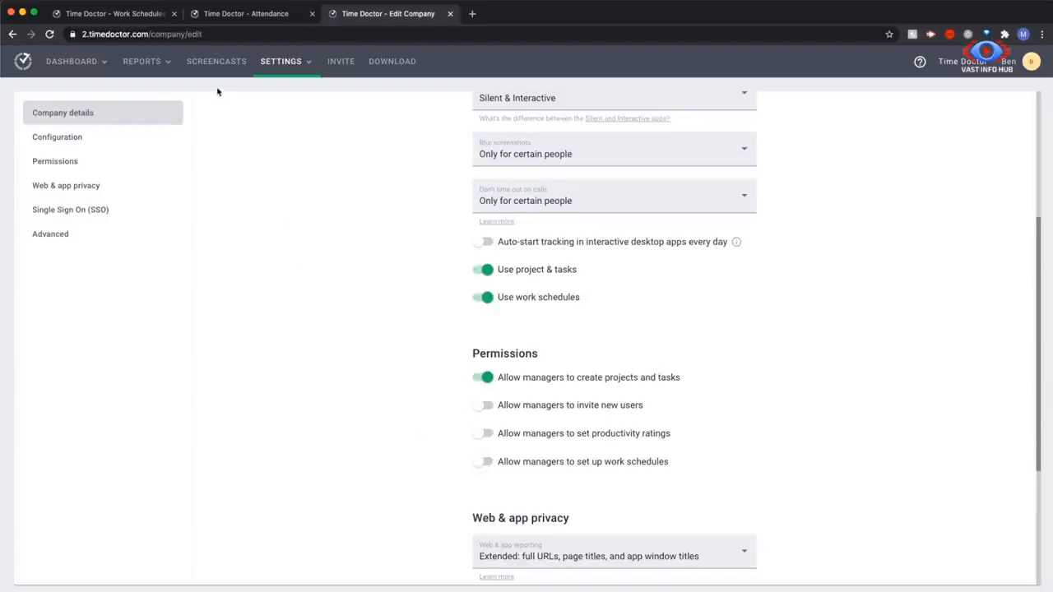
Open the Attendance report
{"action": "left_click", "coordinate": [284, 62]}
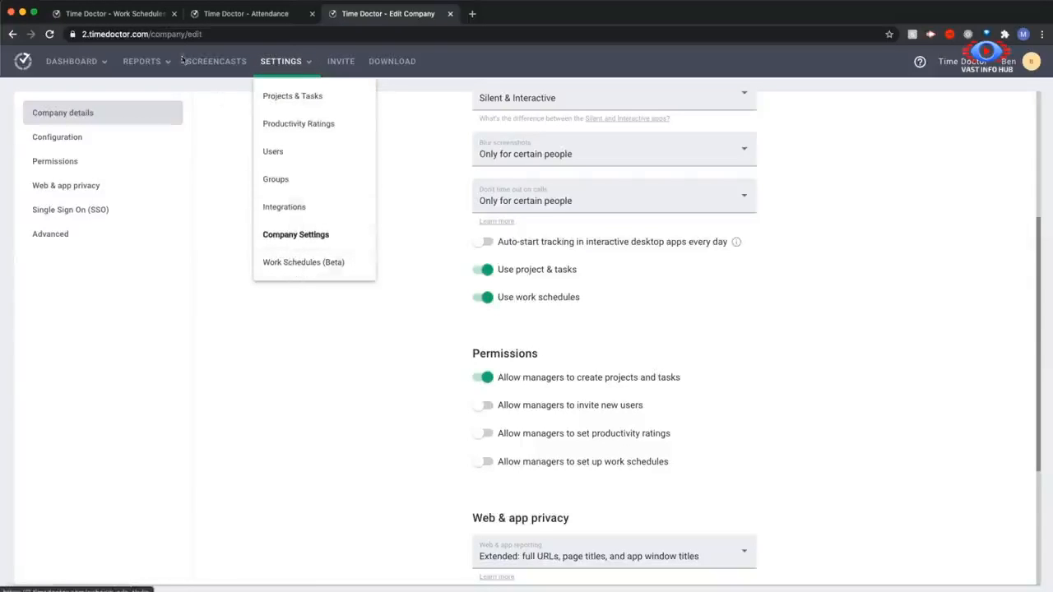
{"action": "left_click", "coordinate": [140, 62]}
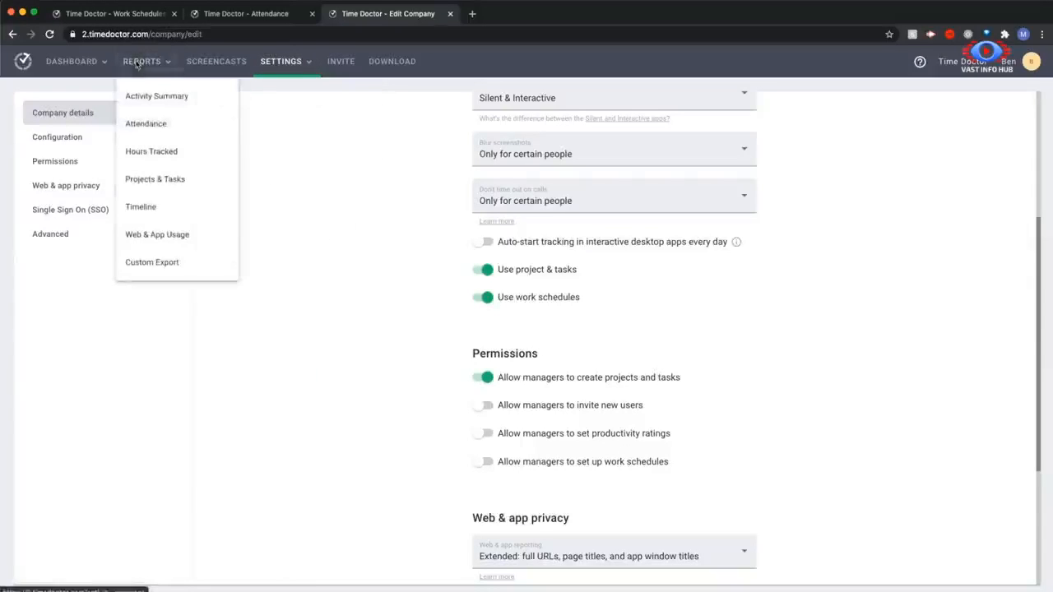
{"action": "left_click", "coordinate": [139, 126]}
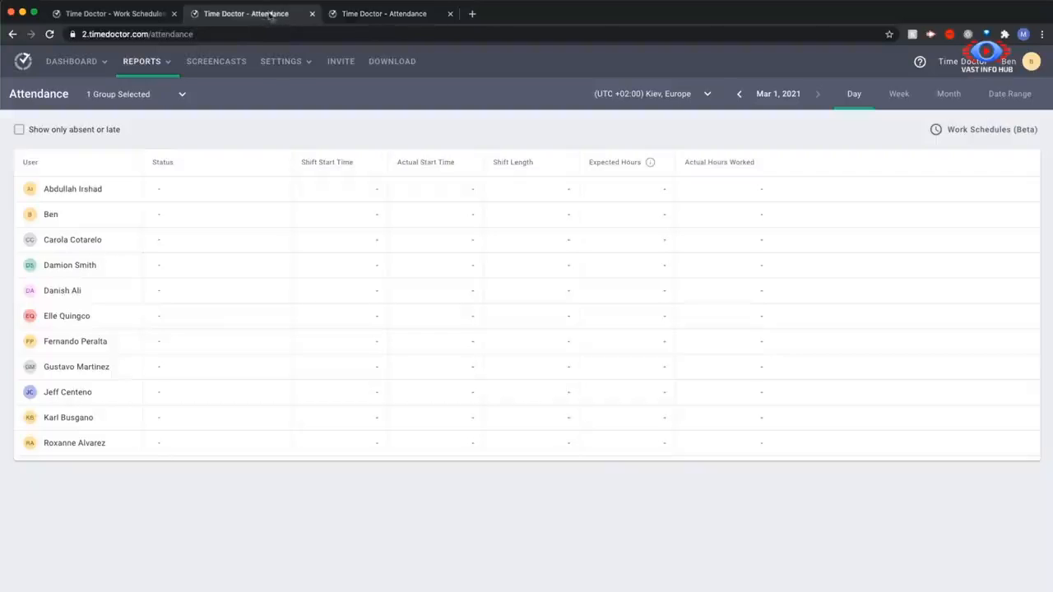
Open the Work Schedules (Beta) page and look through its user list
{"action": "left_click", "coordinate": [284, 66]}
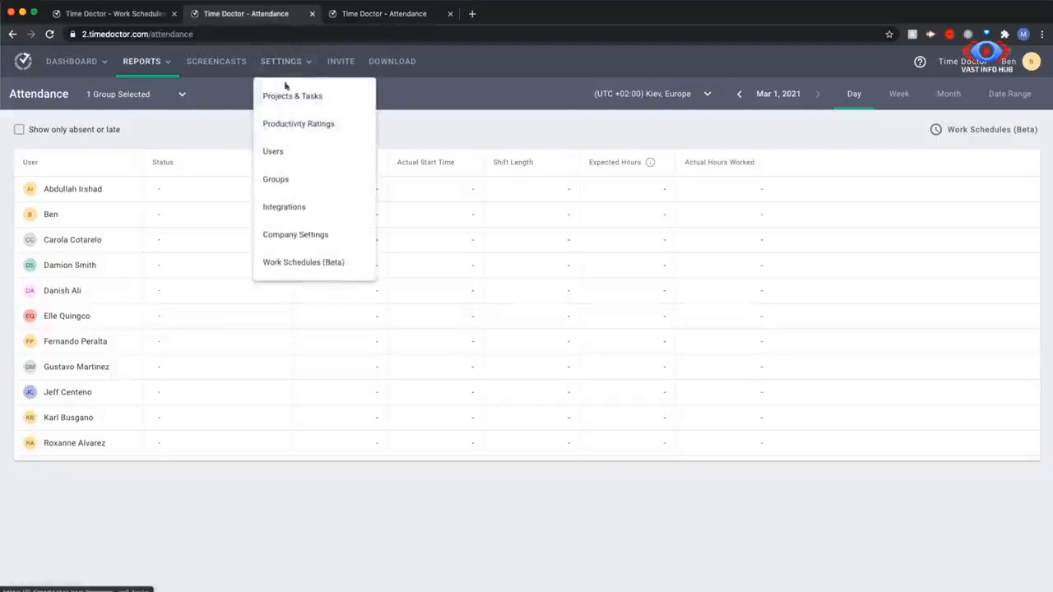
{"action": "left_click", "coordinate": [296, 266]}
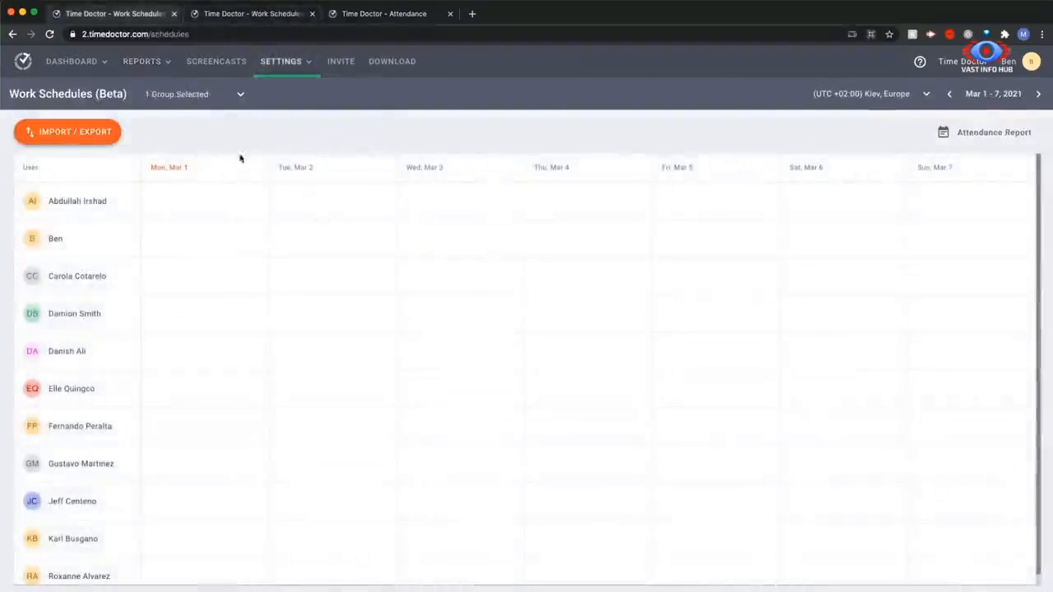
{"action": "scroll", "coordinate": [226, 247], "scroll_direction": "down", "scroll_amount": 1}
{"action": "scroll", "coordinate": [233, 377], "scroll_direction": "up", "scroll_amount": 1}
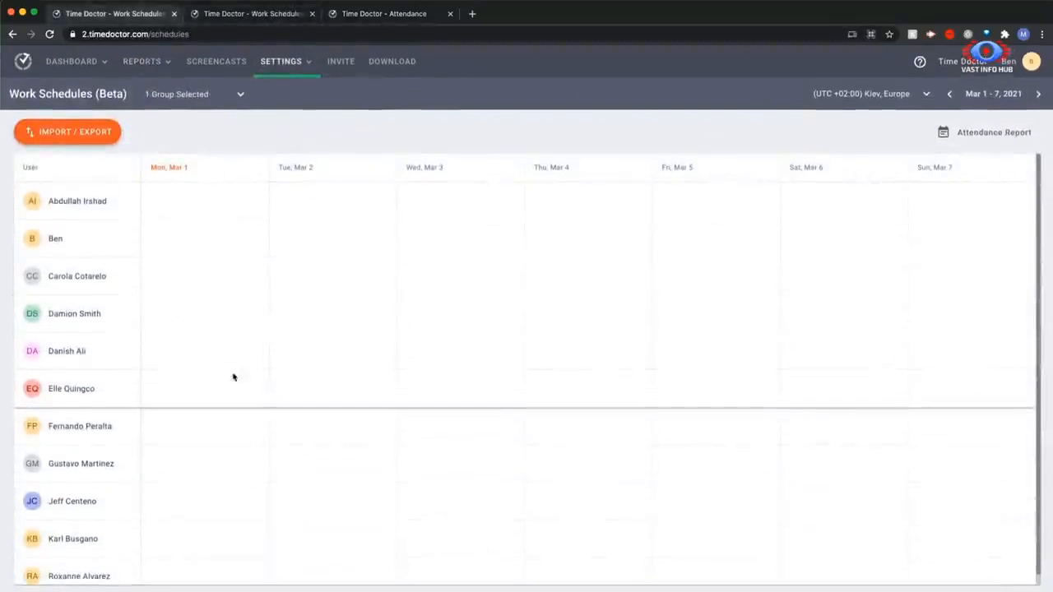
Export the work schedule for Mar 1 - 7, 2021 in the (UTC +02:00) Kiev, Europe time zone
{"action": "left_click", "coordinate": [56, 132]}
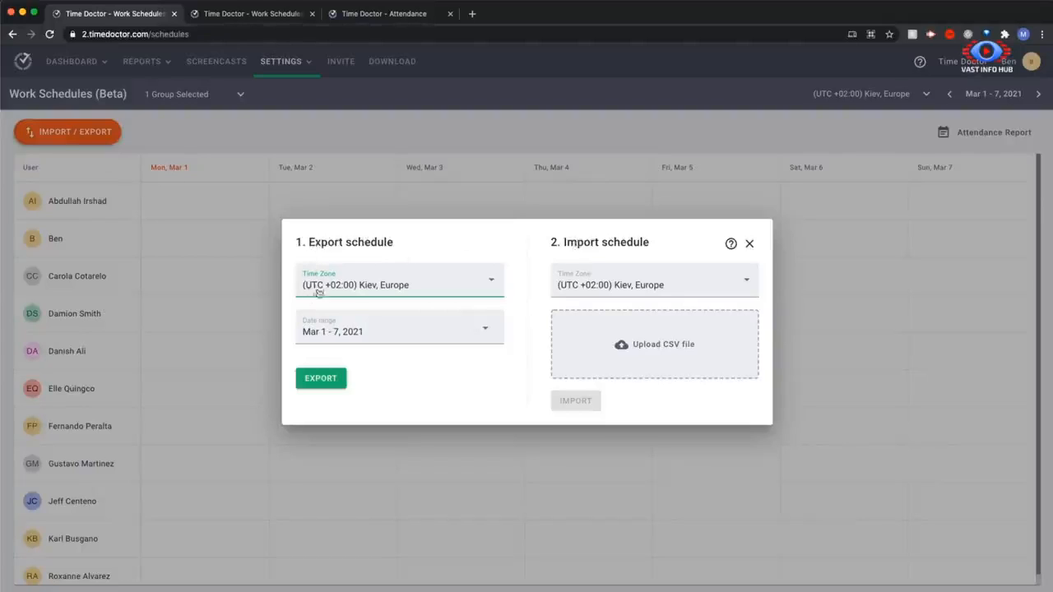
{"action": "left_click", "coordinate": [485, 333]}
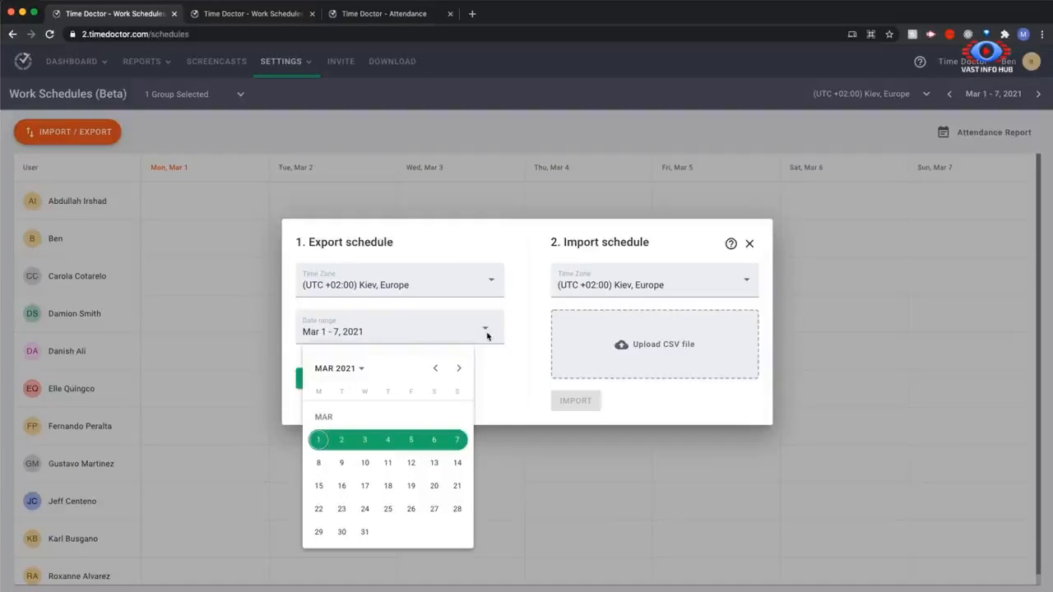
{"action": "left_click", "coordinate": [294, 380]}
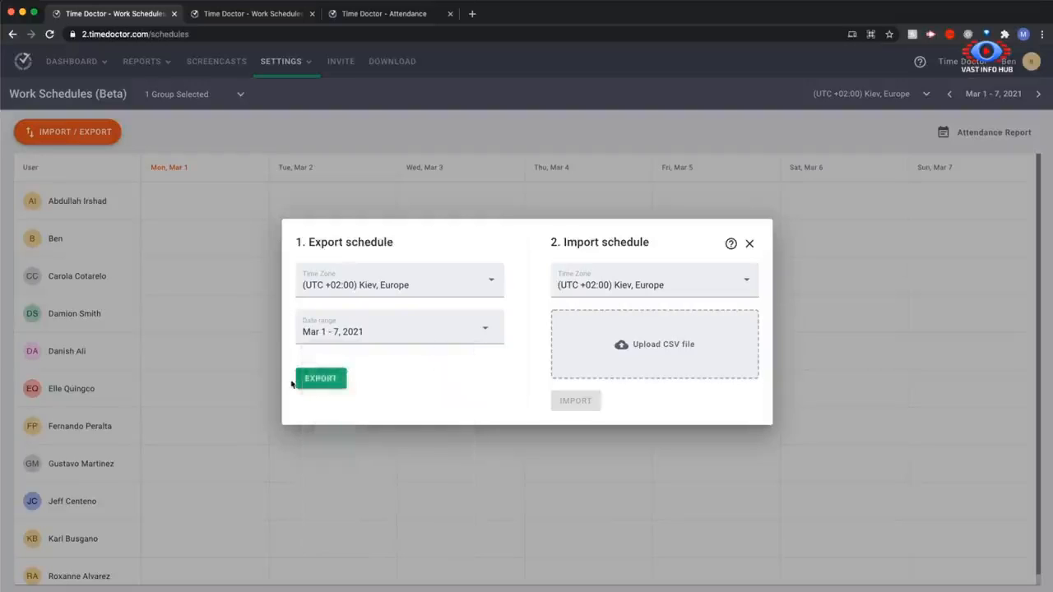
{"action": "left_click", "coordinate": [314, 381]}
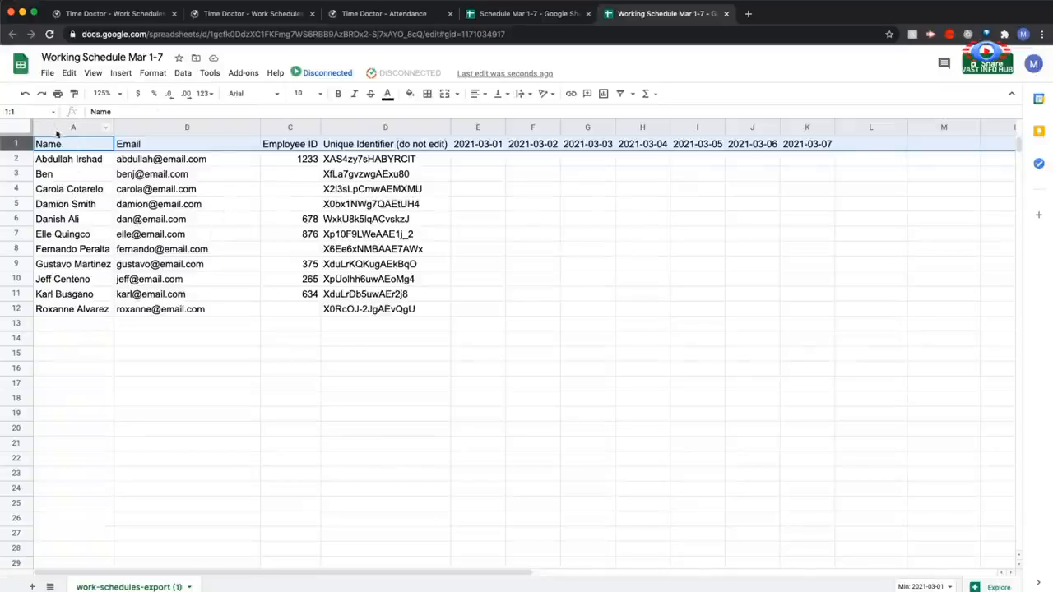
Examine the user details and the daily date columns of the exported schedule in Google Sheets
{"action": "mouse_move", "coordinate": [181, 200]}
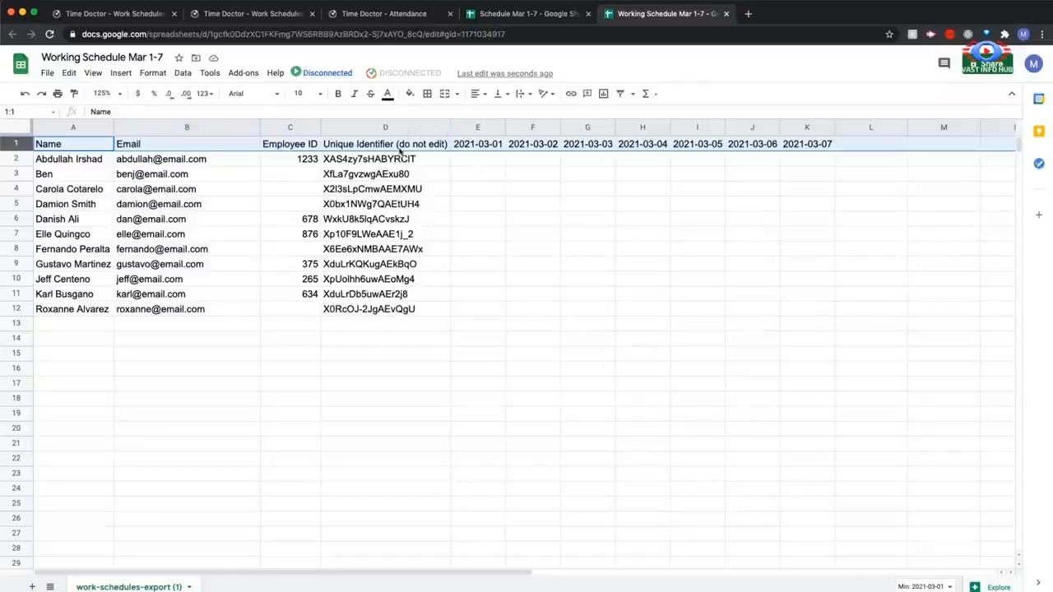
{"action": "left_click", "coordinate": [475, 165]}
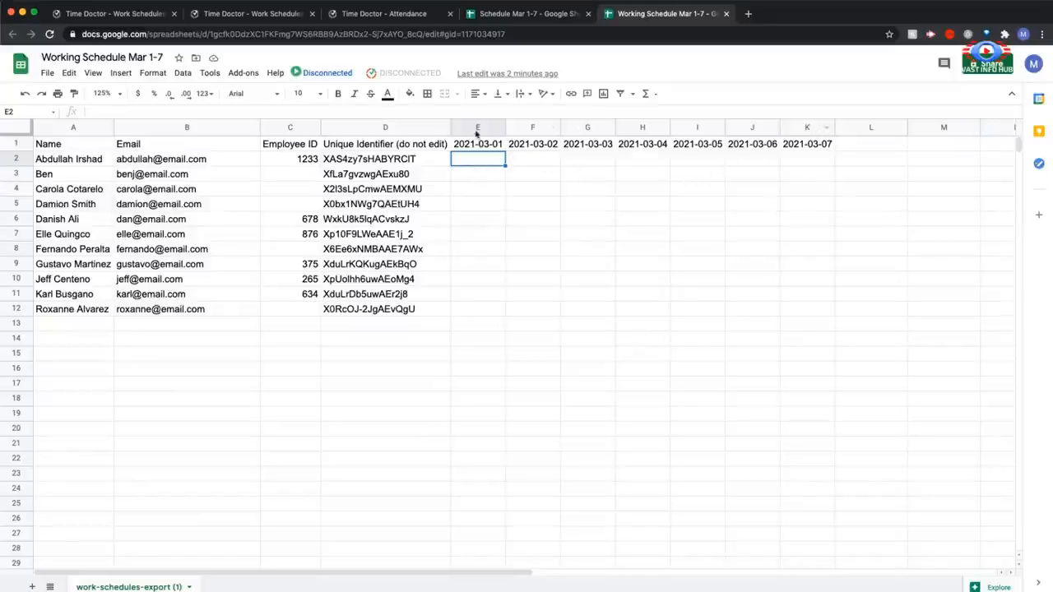
{"action": "left_click", "coordinate": [530, 129]}
{"action": "left_click", "coordinate": [589, 128]}
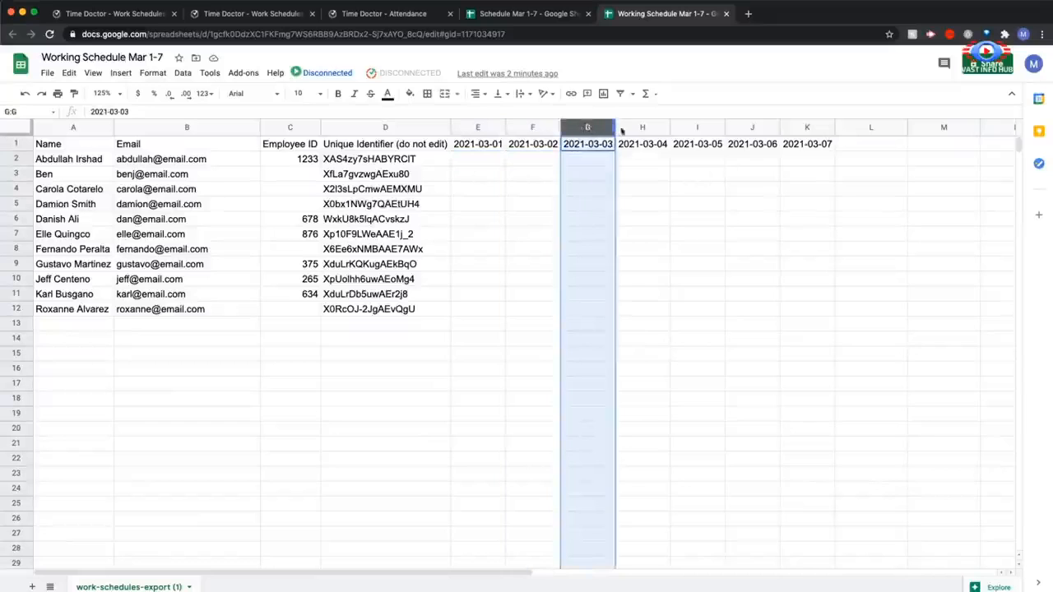
{"action": "left_click", "coordinate": [641, 128]}
{"action": "left_click", "coordinate": [697, 128]}
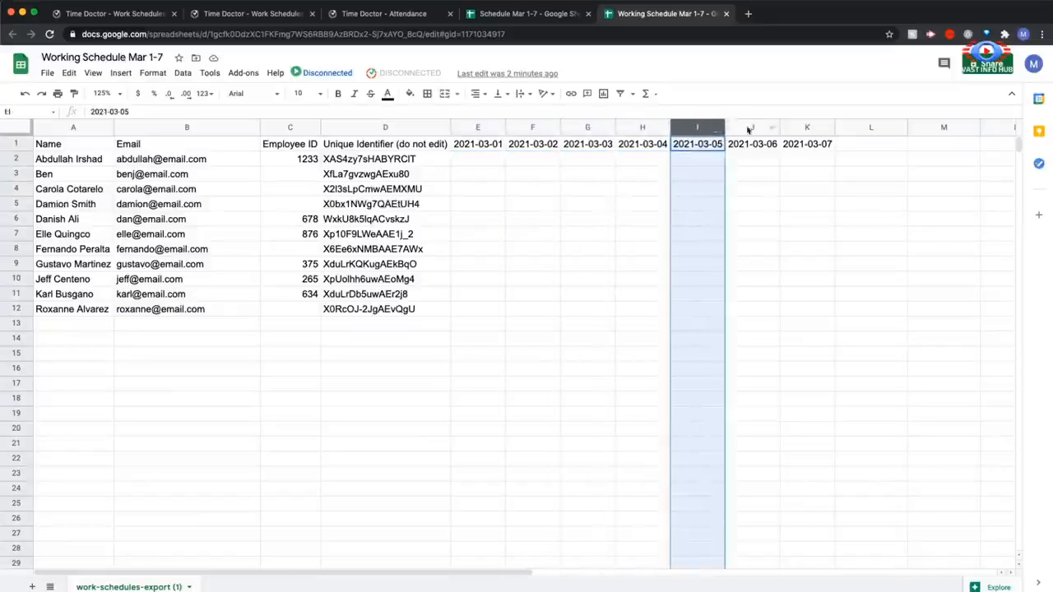
{"action": "left_click", "coordinate": [750, 128]}
Try clearing the 2021-03-07 column and undo the deletion
{"action": "left_click", "coordinate": [806, 126]}
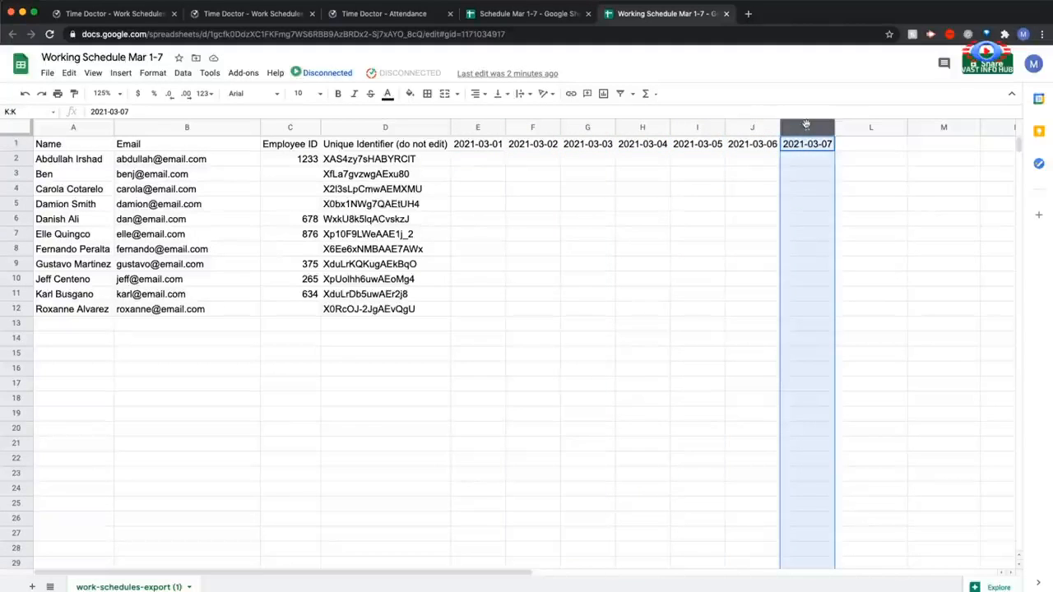
{"action": "key", "text": "Delete"}
{"action": "left_click", "coordinate": [747, 198]}
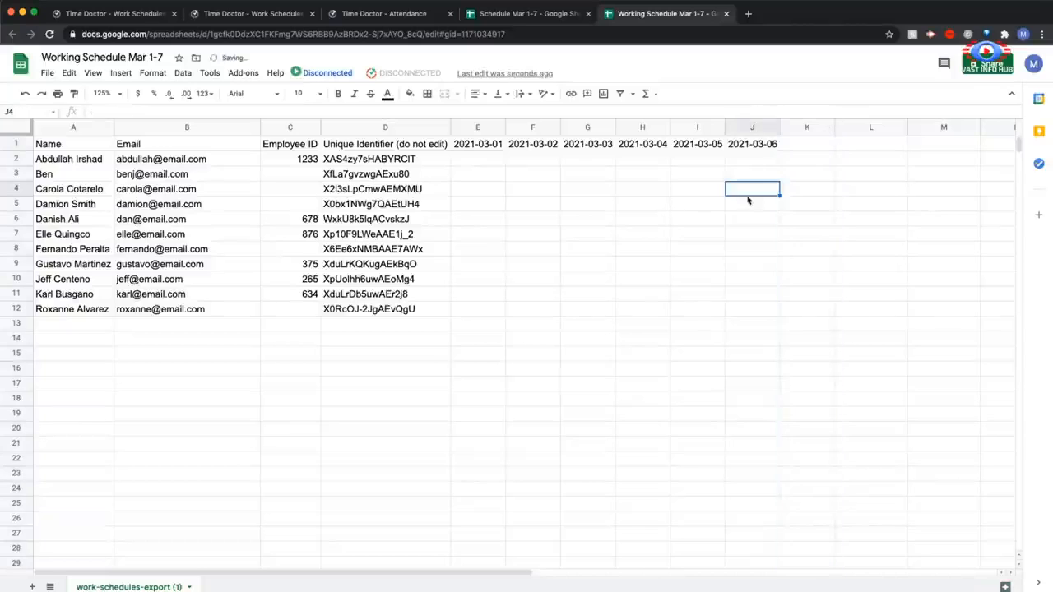
{"action": "key", "text": "super+z"}
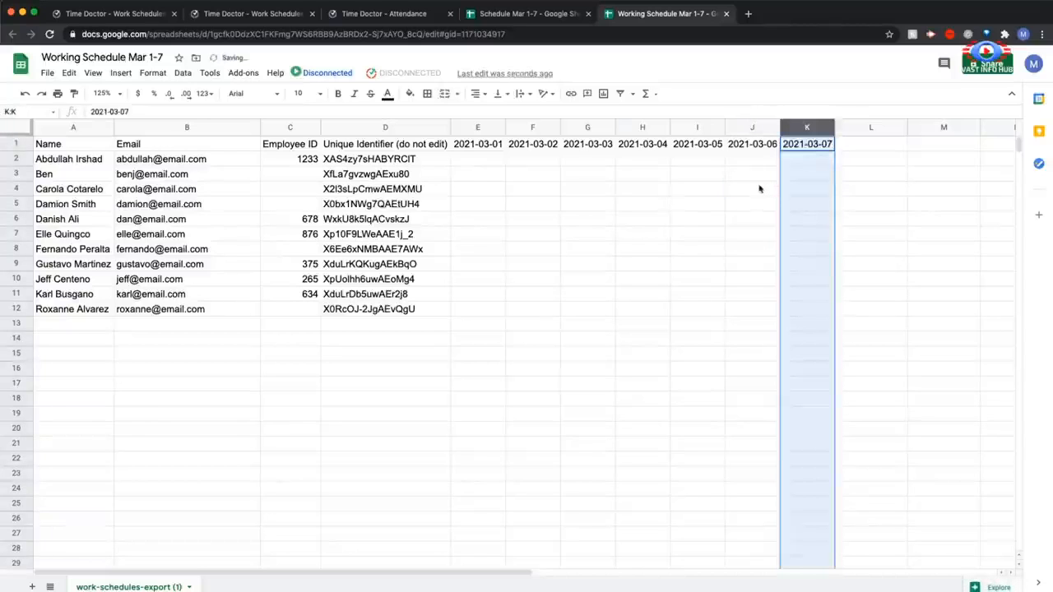
Enter the shift 0900-1700 for the first listed employee on 2021-03-01 in cell E2
{"action": "left_click", "coordinate": [476, 162]}
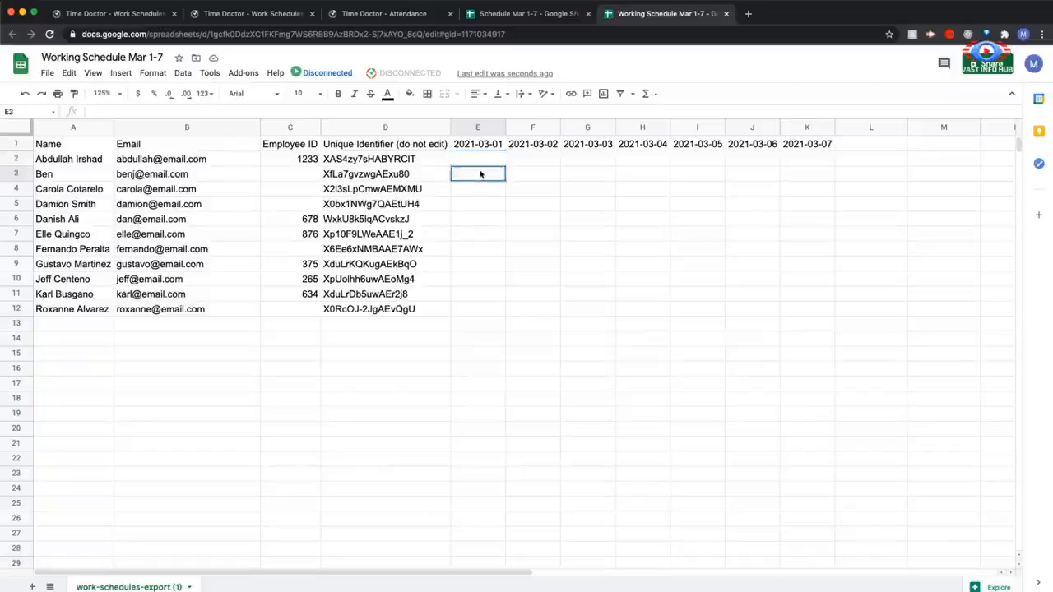
{"action": "key", "text": "Escape"}
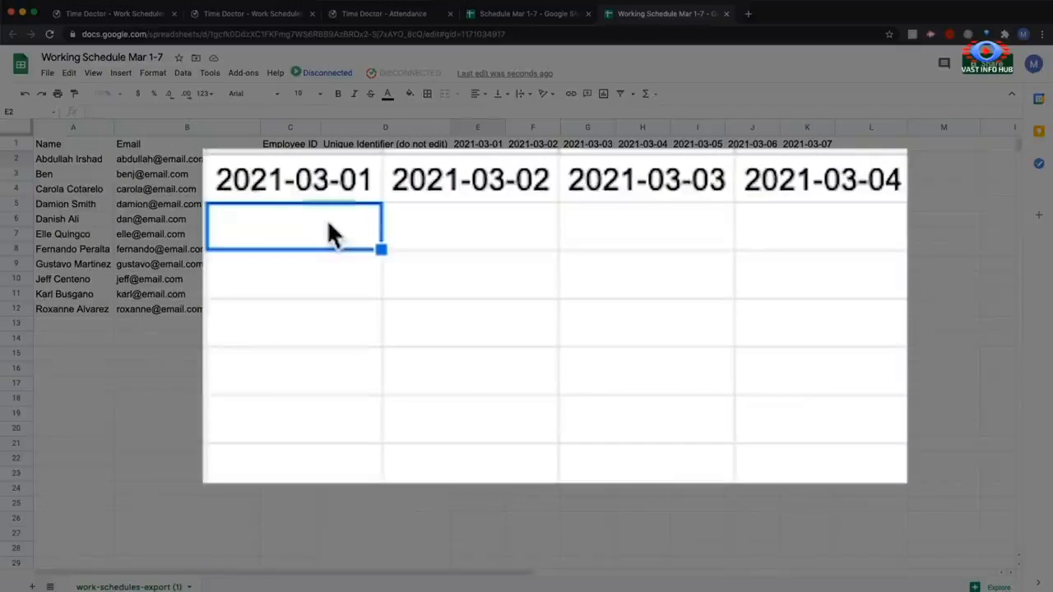
{"action": "type", "text": "0900-"}
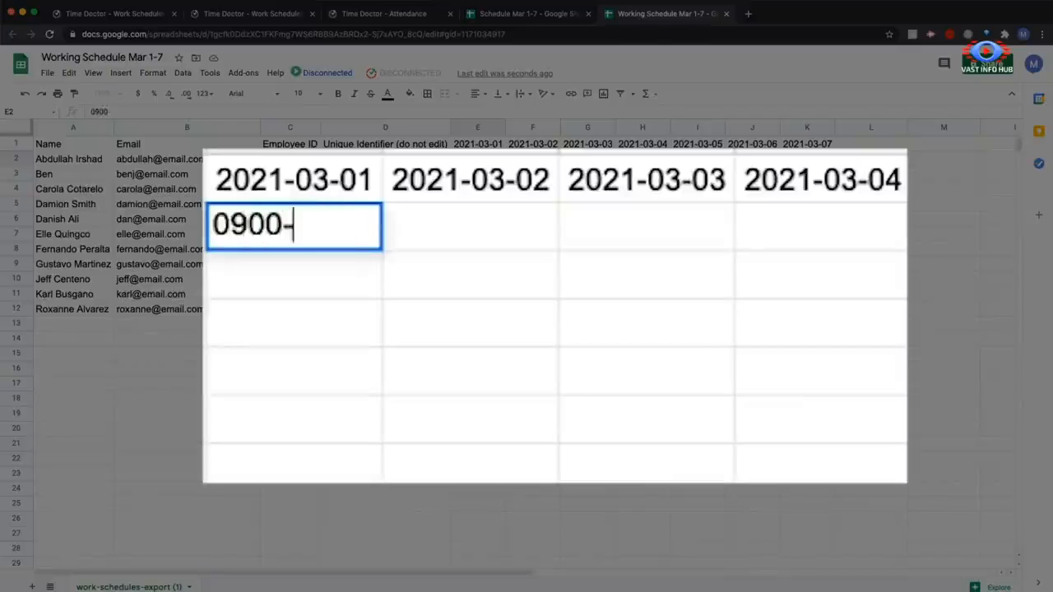
{"action": "type", "text": "17"}
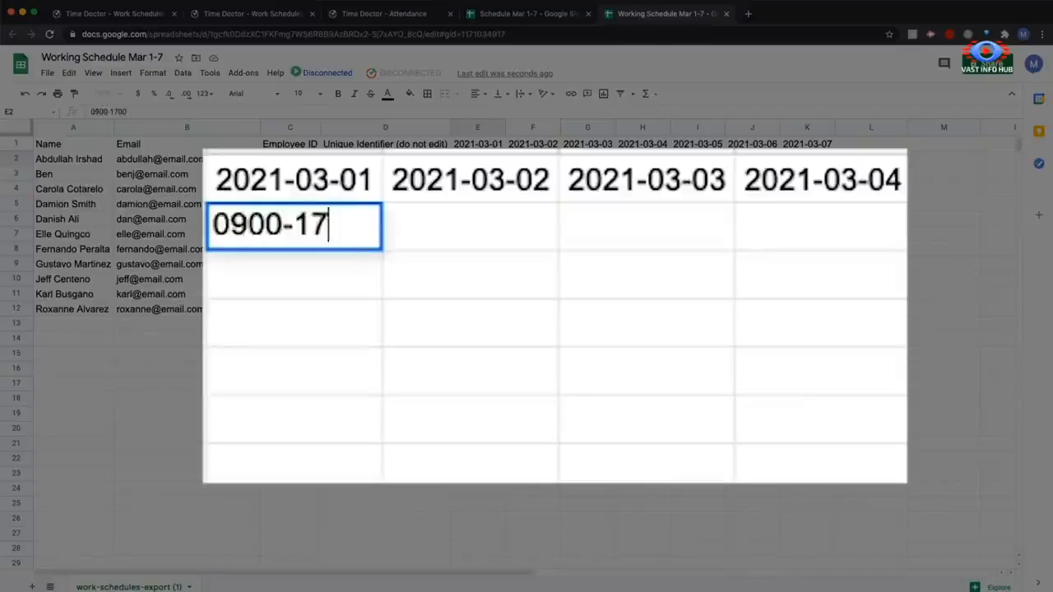
{"action": "type", "text": "00"}
{"action": "left_click", "coordinate": [330, 427]}
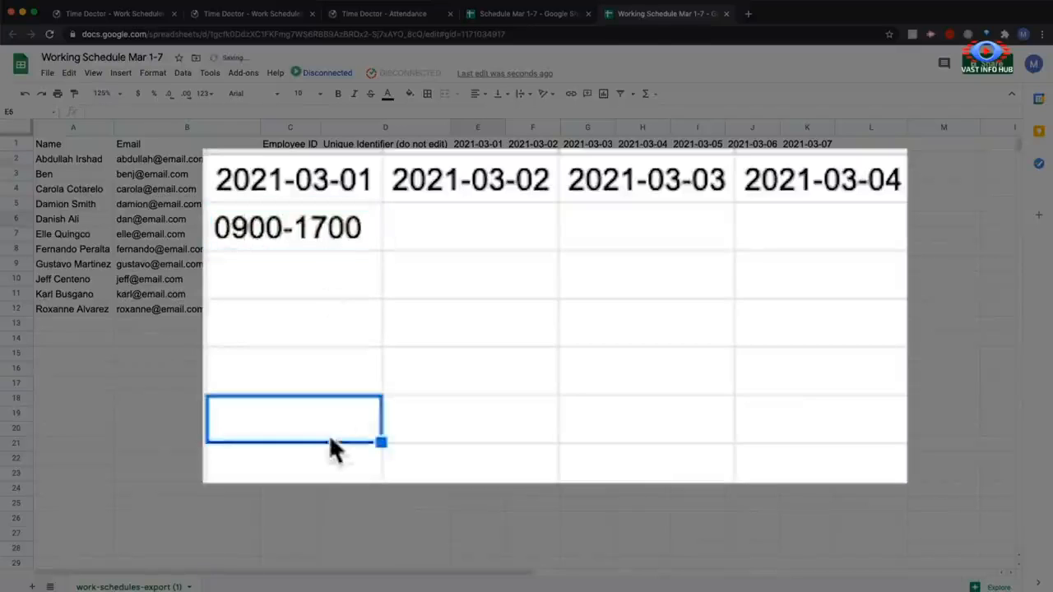
Extend the shift entry in E2 to 0900-1700-7:15 and fit the 2021-03-01 column's width to it
{"action": "left_click", "coordinate": [362, 228]}
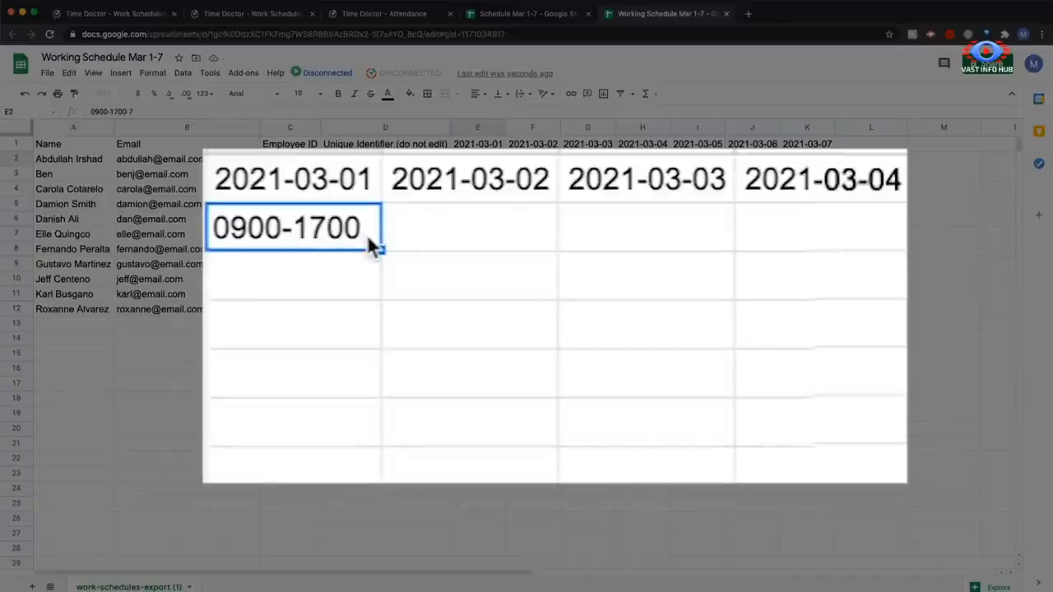
{"action": "double_click", "coordinate": [367, 234]}
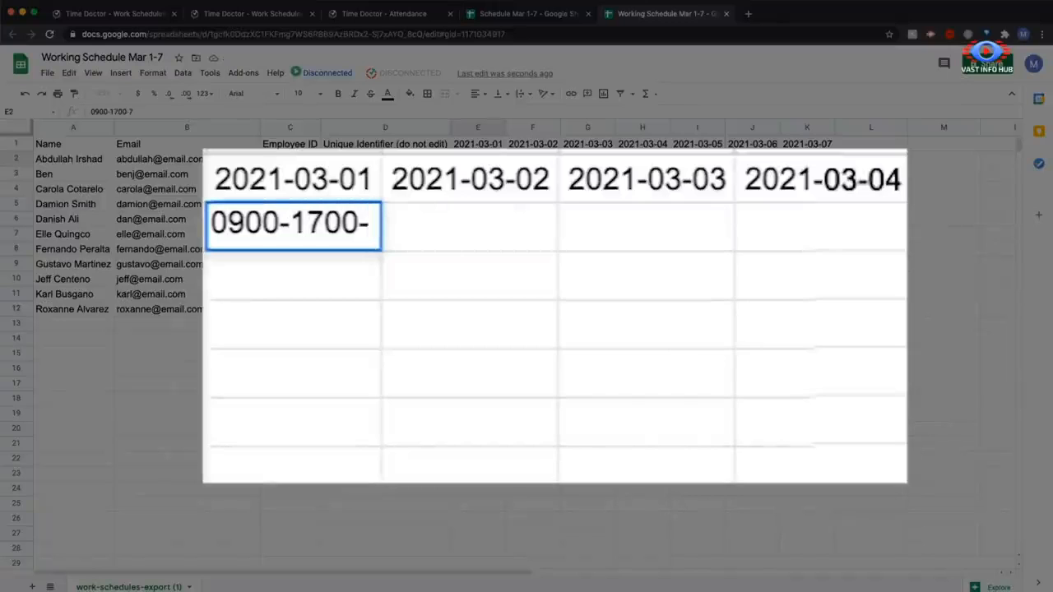
{"action": "type", "text": "7:00"}
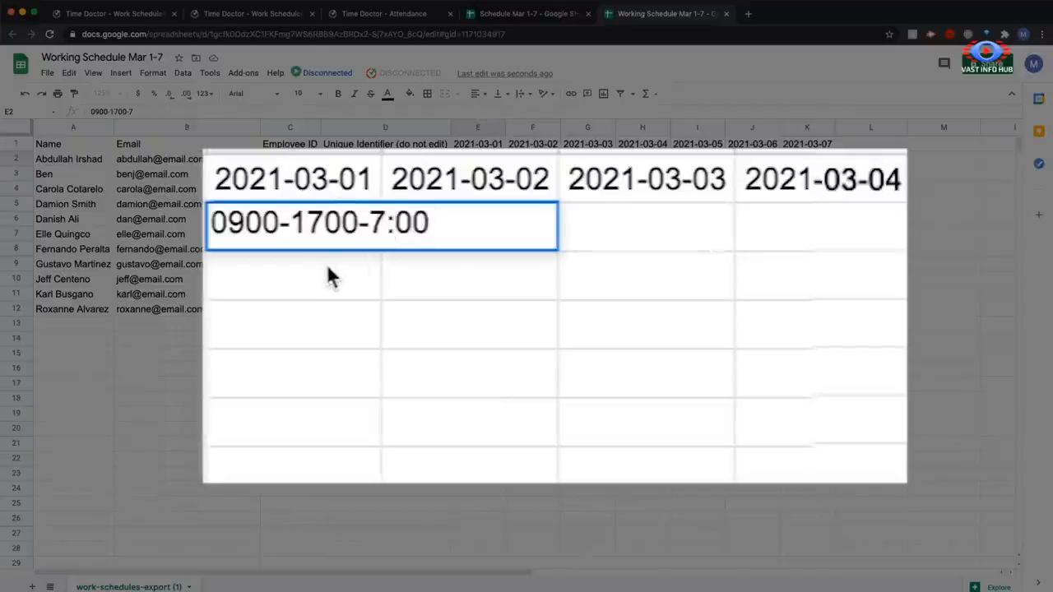
{"action": "key", "text": "BackSpace"}
{"action": "key", "text": "BackSpace"}
{"action": "type", "text": "15"}
{"action": "key", "text": "Return"}
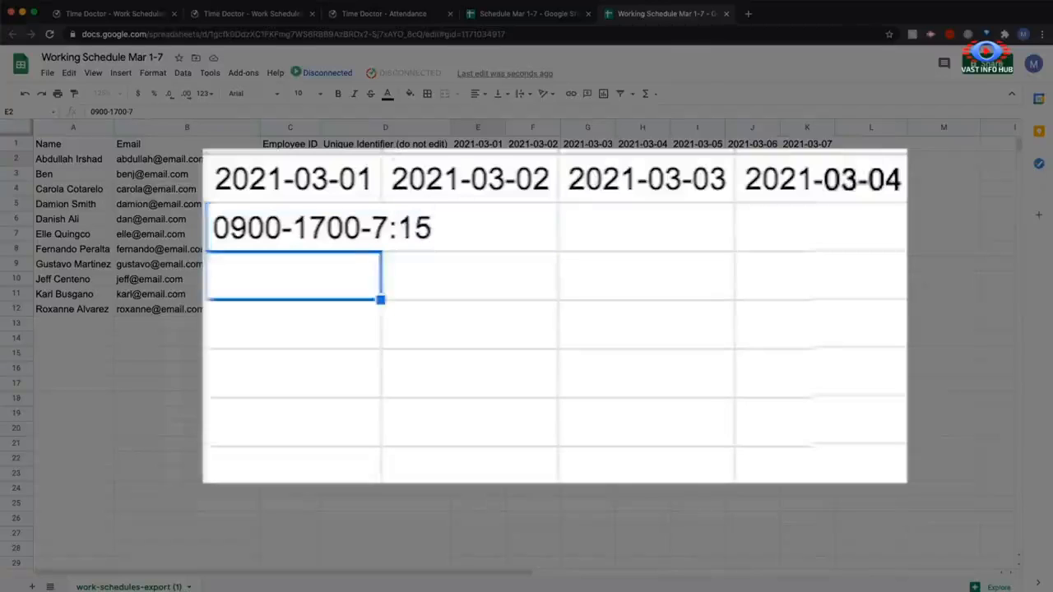
{"action": "double_click", "coordinate": [505, 128]}
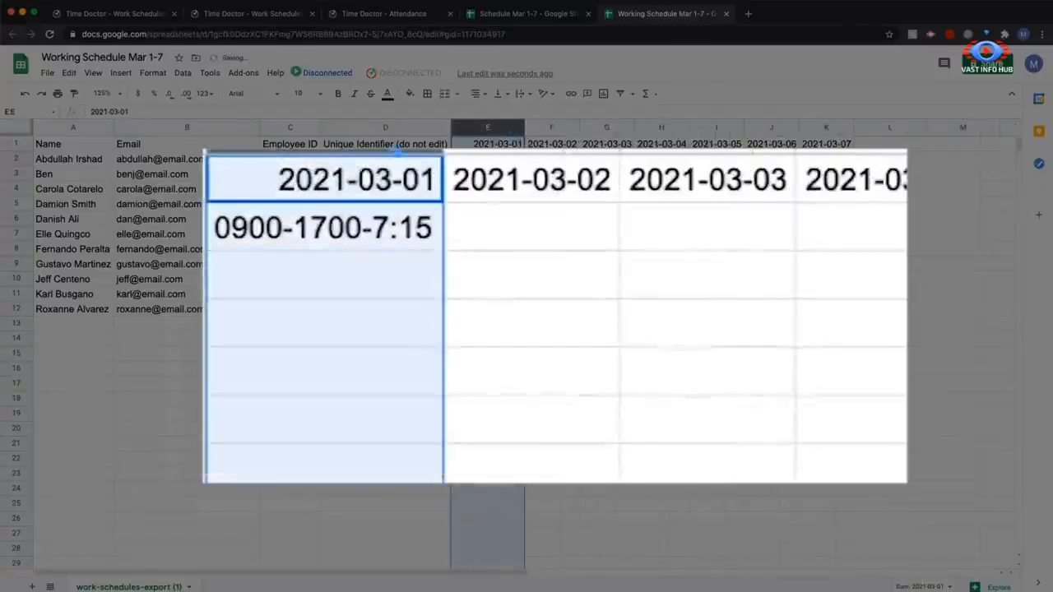
{"action": "left_click", "coordinate": [342, 287]}
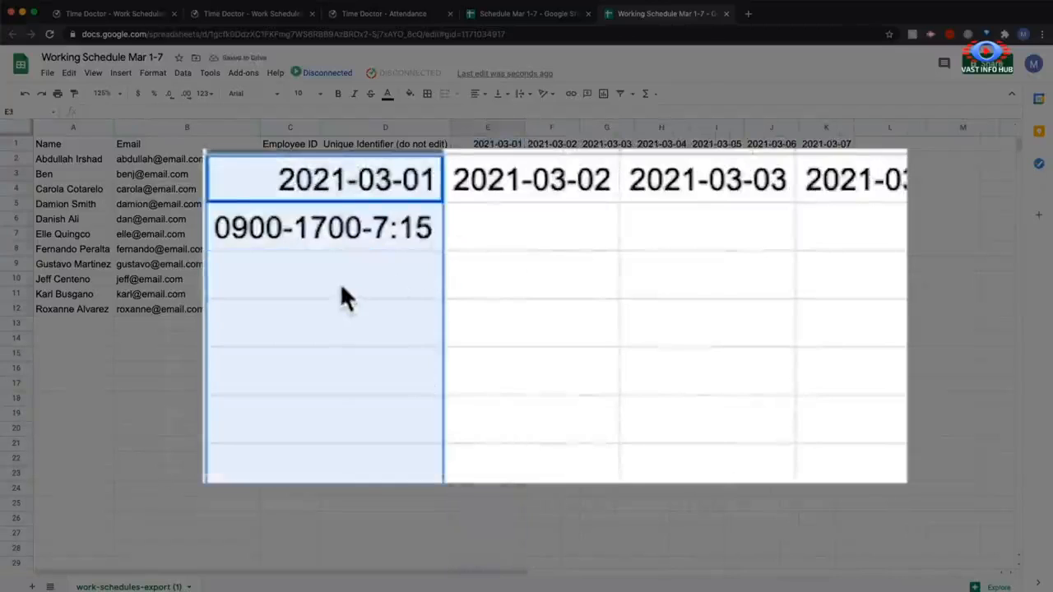
Enter the shift 1300-0900 for the second listed employee on 2021-03-01 in cell E3
{"action": "double_click", "coordinate": [340, 289]}
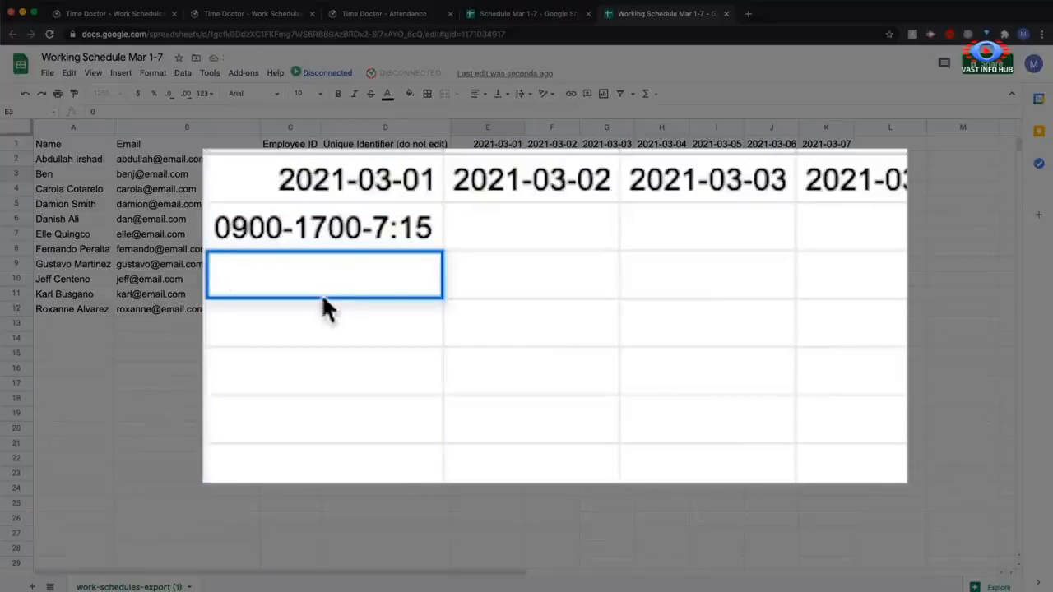
{"action": "type", "text": "0"}
{"action": "key", "text": "BackSpace"}
{"action": "type", "text": "130"}
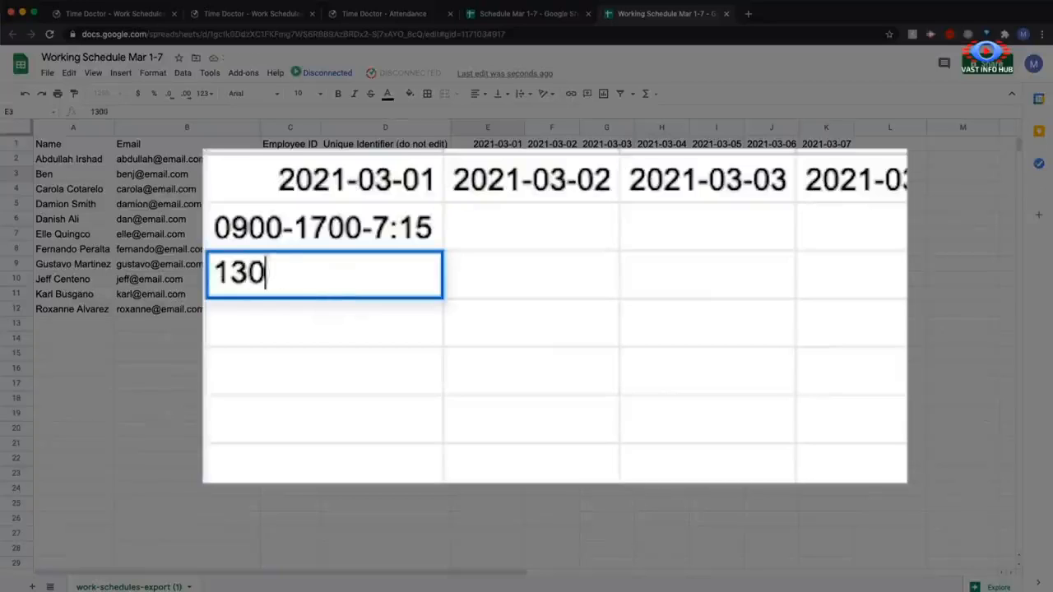
{"action": "type", "text": "0-0900"}
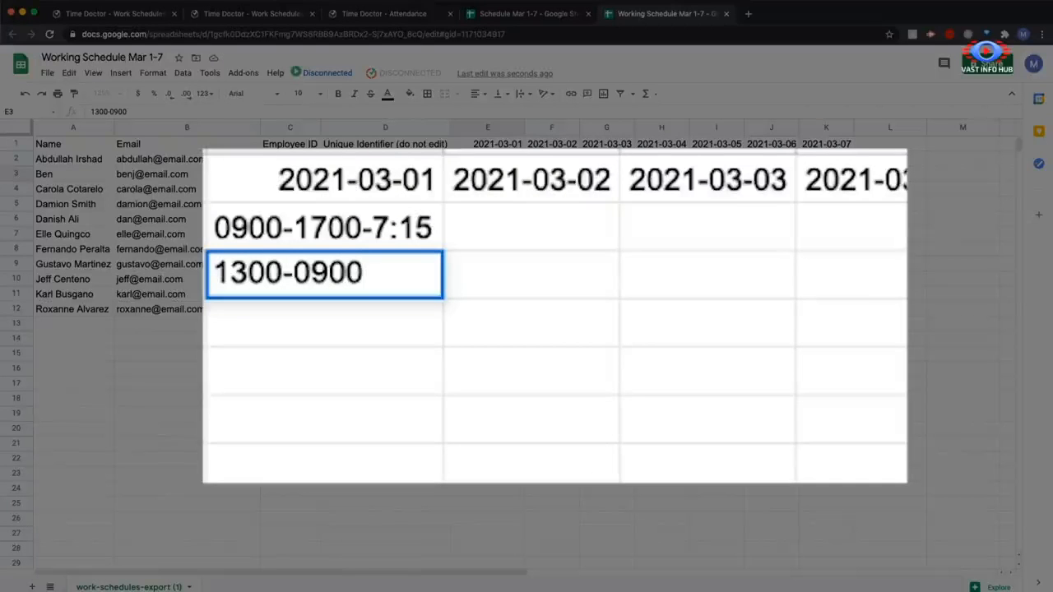
{"action": "key", "text": "Return"}
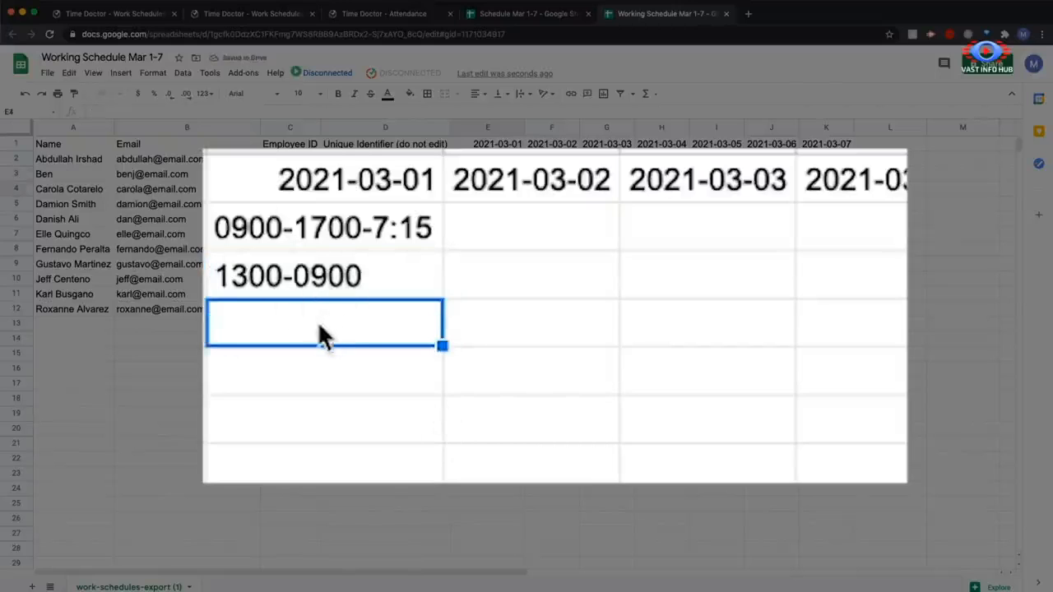
Enter the split shift 0700-1200; 1700-2300 for the third listed employee on 2021-03-01 in cell E4
{"action": "type", "text": "0700-"}
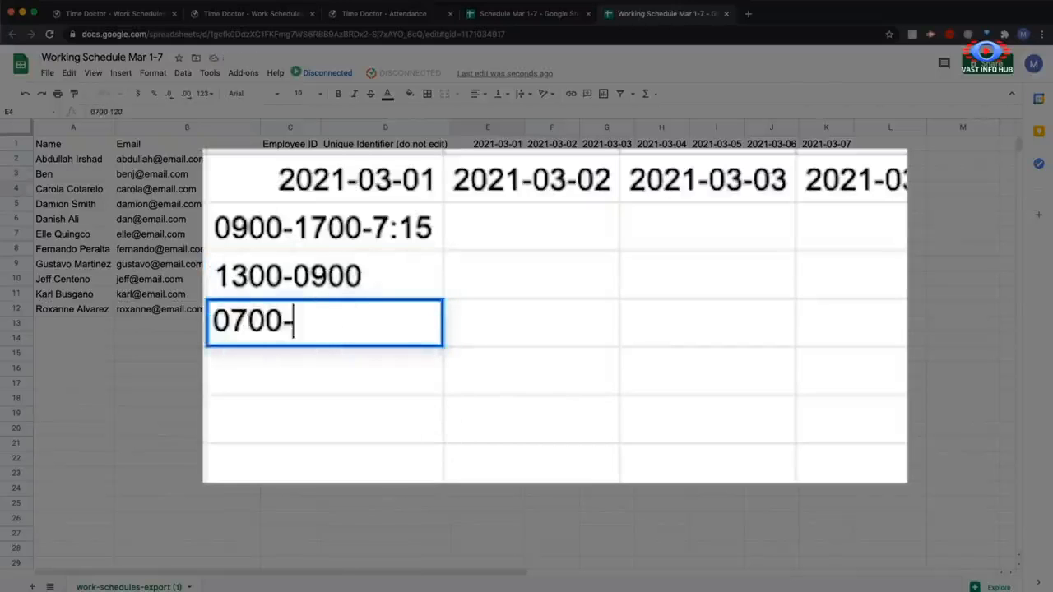
{"action": "type", "text": "1200; "}
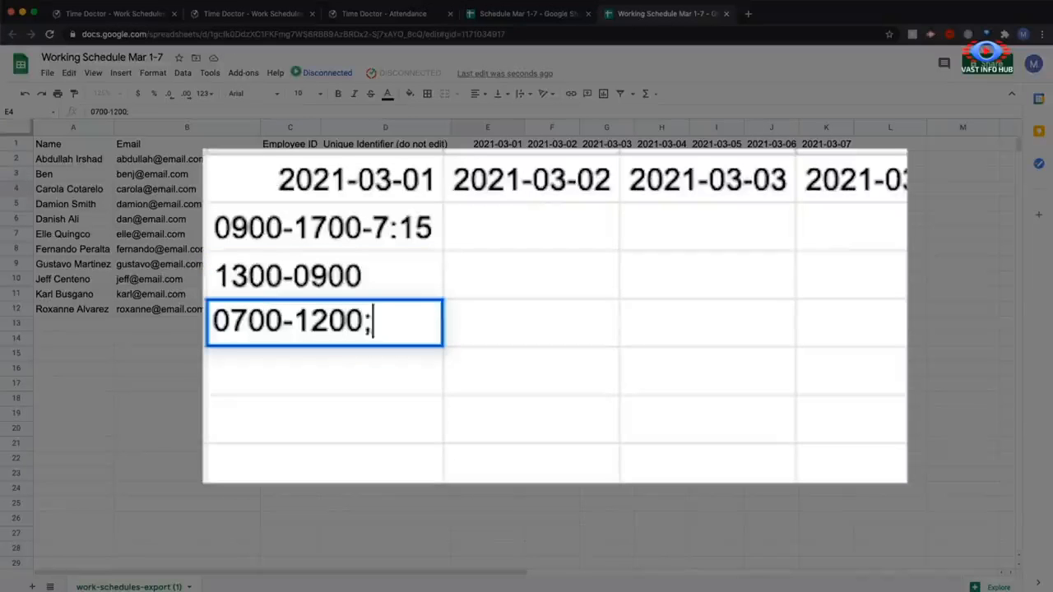
{"action": "type", "text": "7"}
{"action": "key", "text": "BackSpace"}
{"action": "type", "text": "1700"}
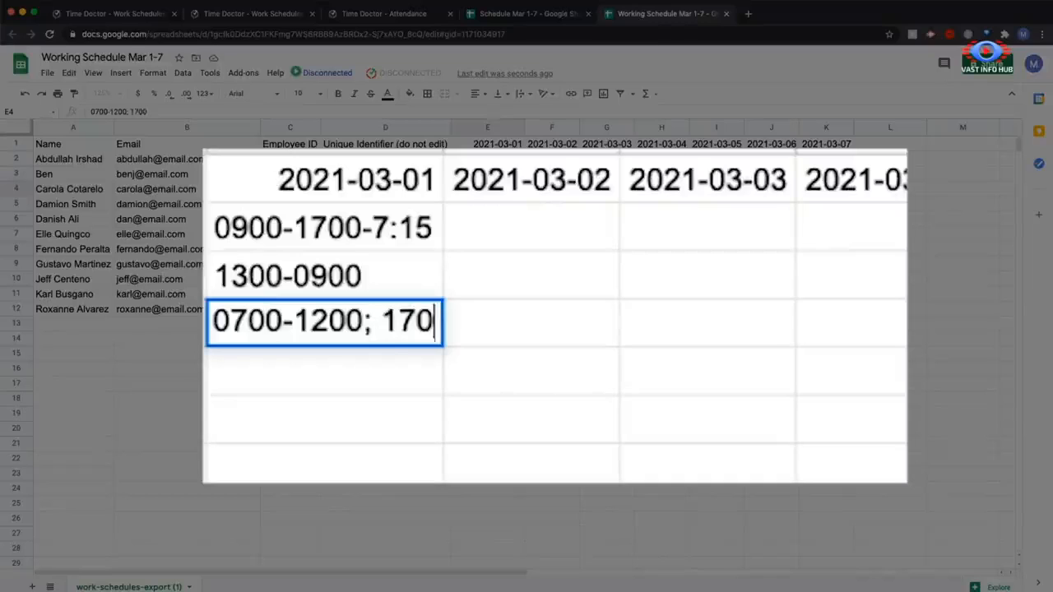
{"action": "type", "text": "-"}
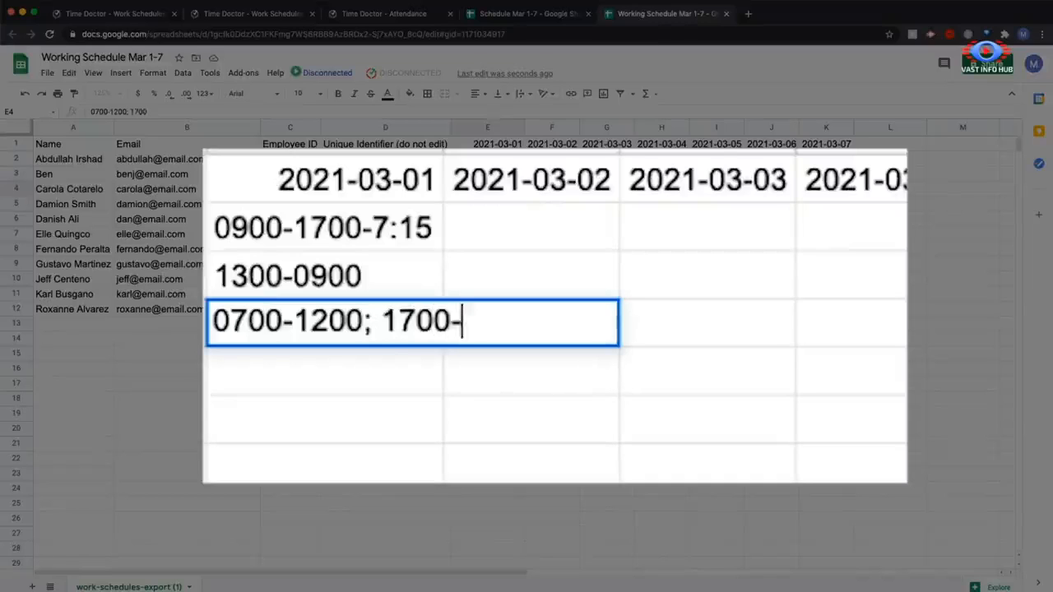
{"action": "type", "text": "2300"}
{"action": "left_click", "coordinate": [215, 479]}
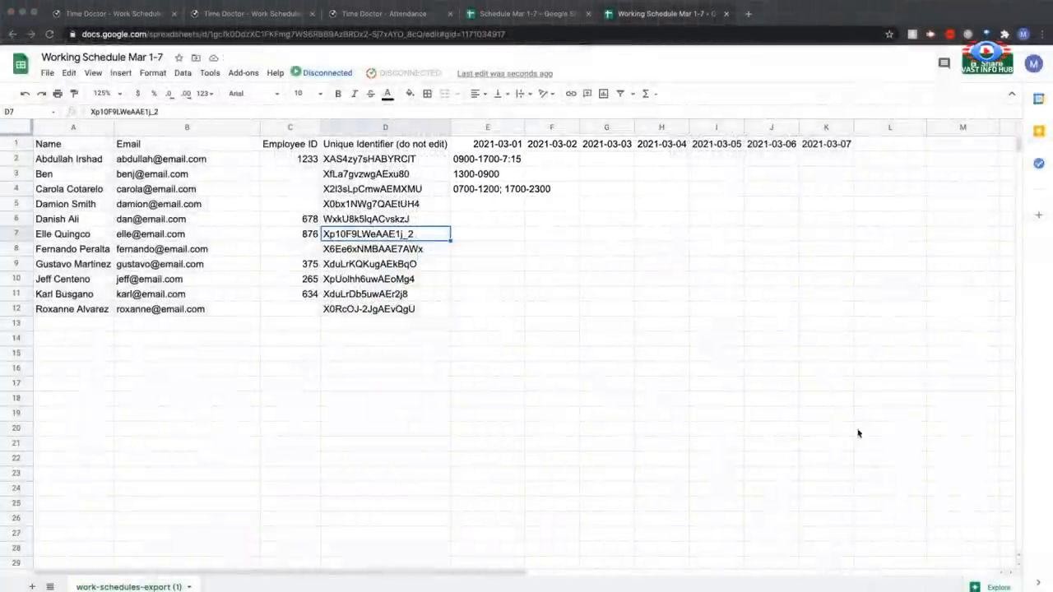
{"action": "left_click", "coordinate": [491, 190]}
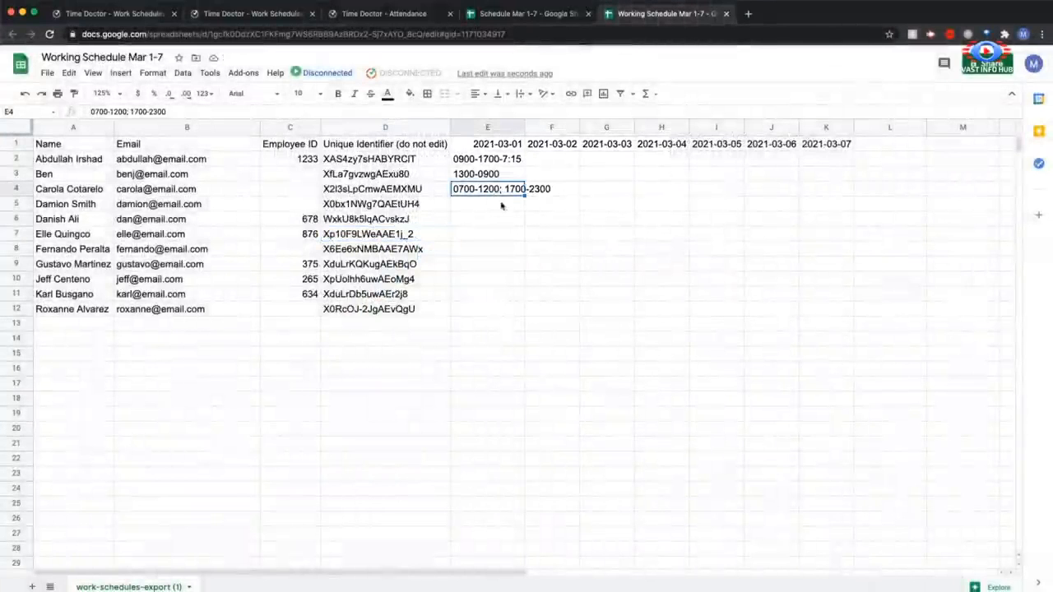
{"action": "left_click", "coordinate": [554, 203]}
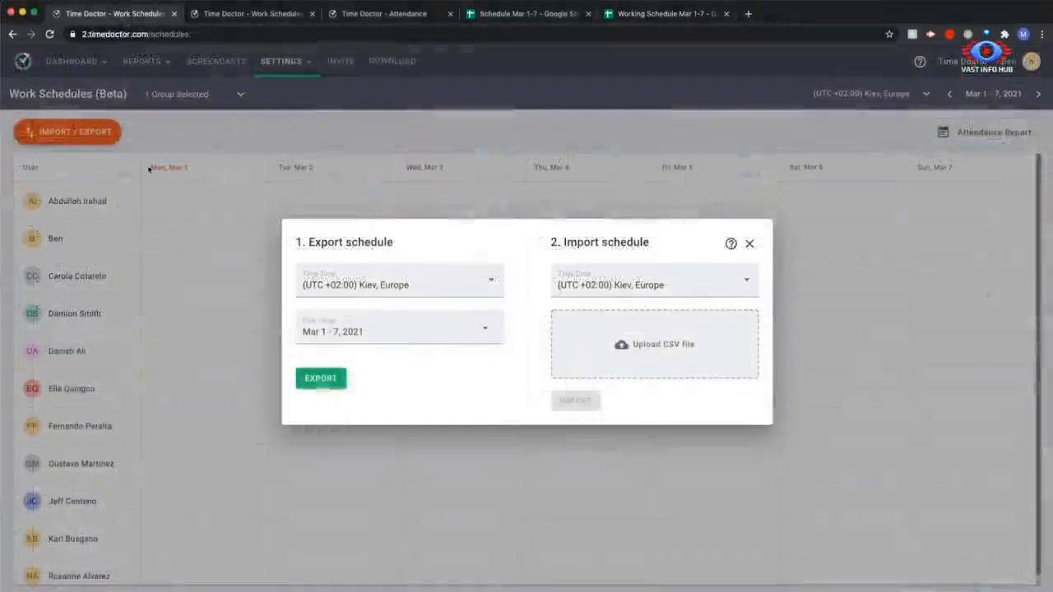
Switch to Time Doctor, import the Schedule Mar 1-7 CSV file into Work Schedules, and open the Attendance report
{"action": "left_click_drag", "start_coordinate": [186, 591], "coordinate": [628, 350]}
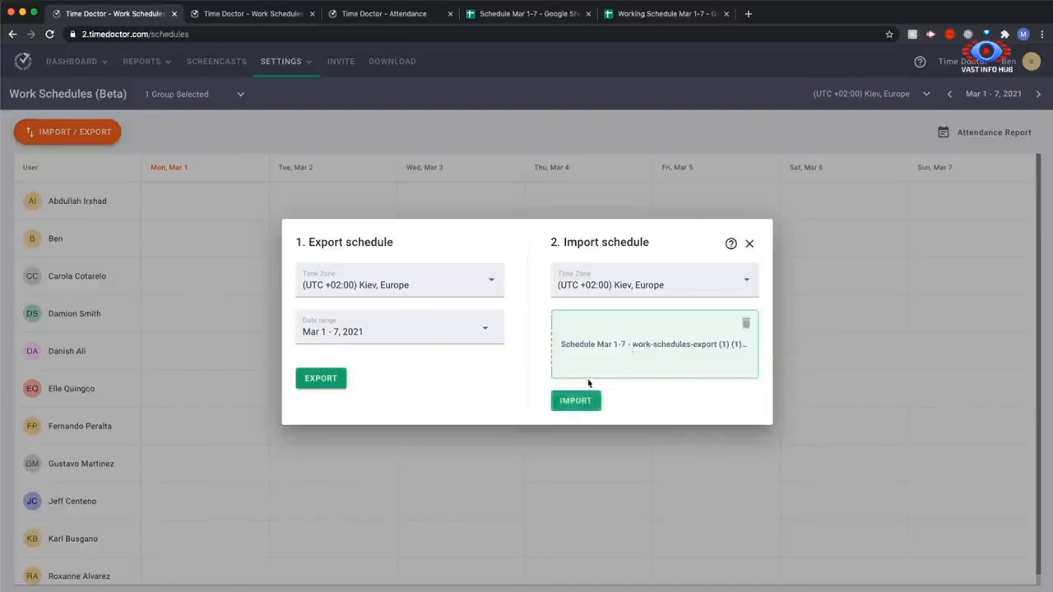
{"action": "left_click", "coordinate": [574, 401]}
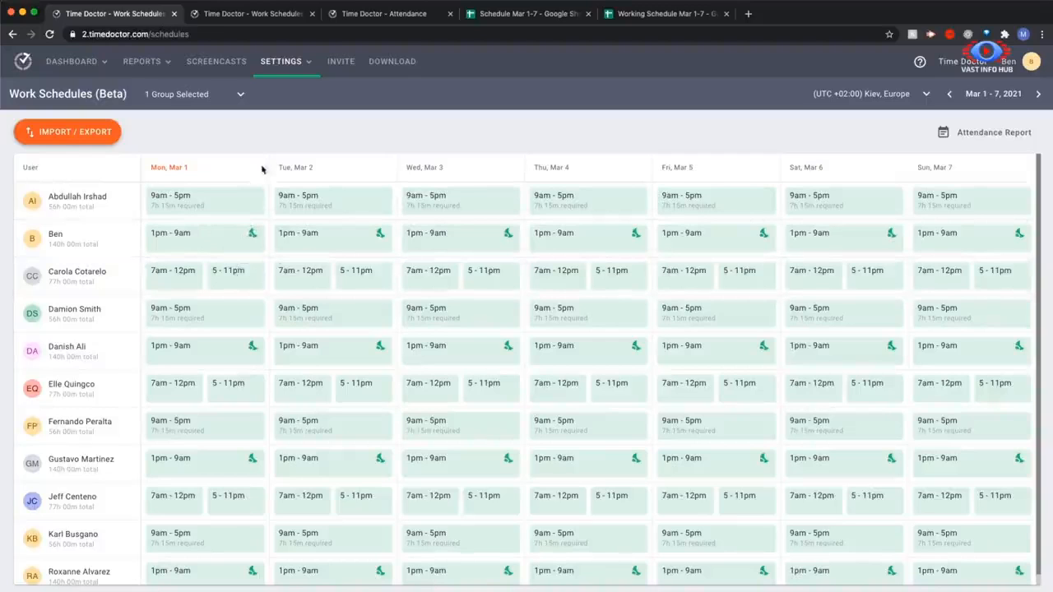
{"action": "left_click", "coordinate": [140, 68]}
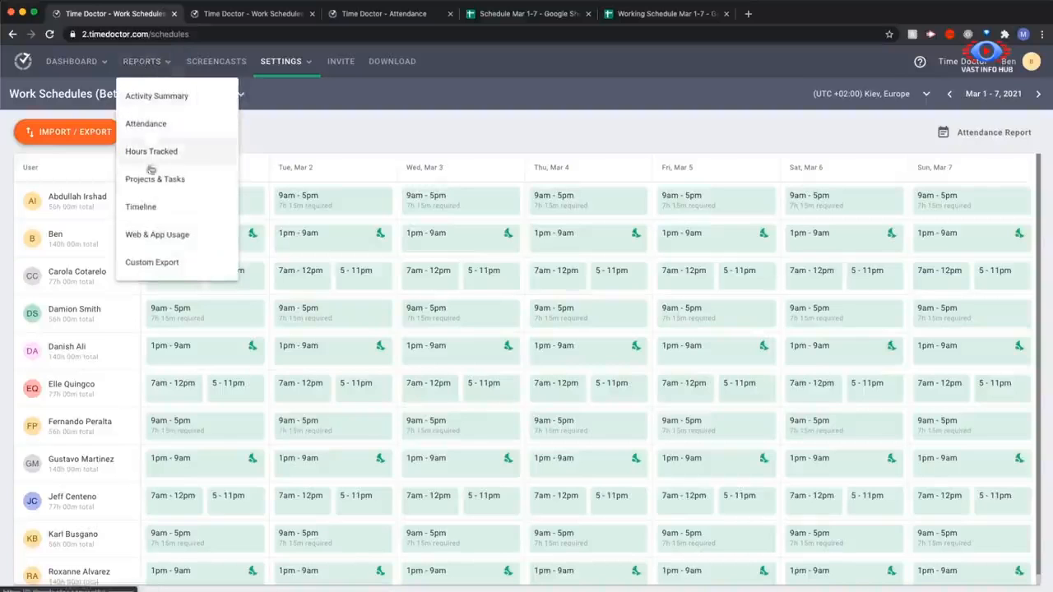
{"action": "left_click", "coordinate": [148, 124]}
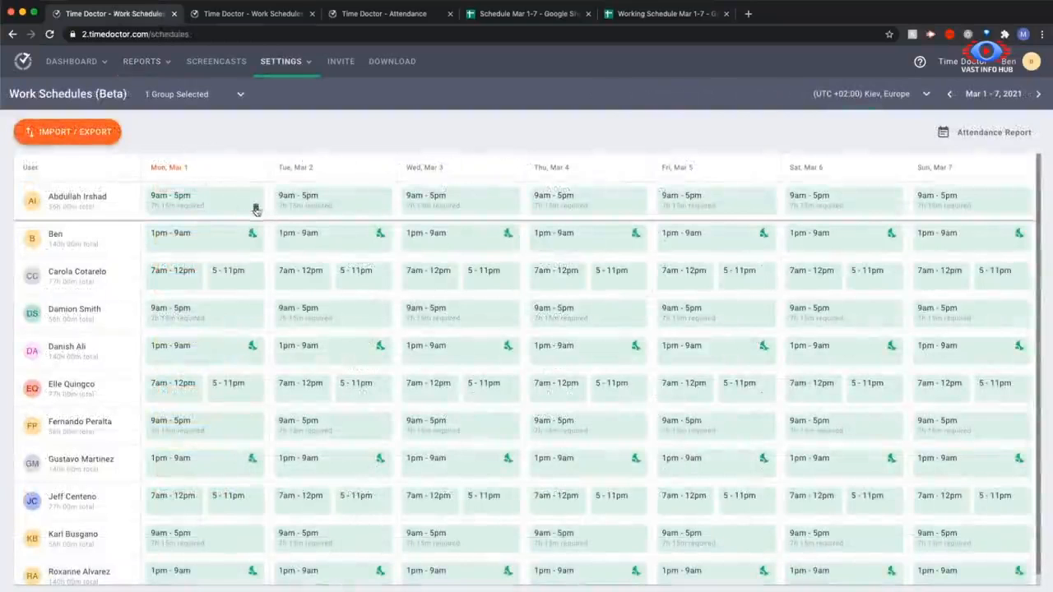
Try deleting the first listed employee's shift on Mon, Mar 1 in Work Schedules, and open the schedule import and export dialog
{"action": "left_click", "coordinate": [256, 209]}
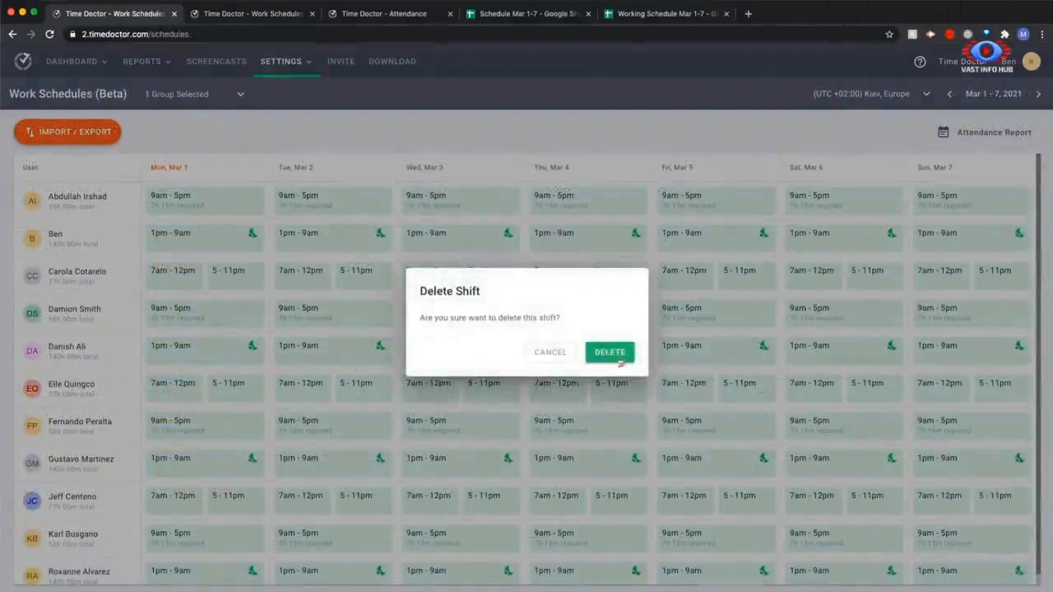
{"action": "left_click", "coordinate": [559, 355]}
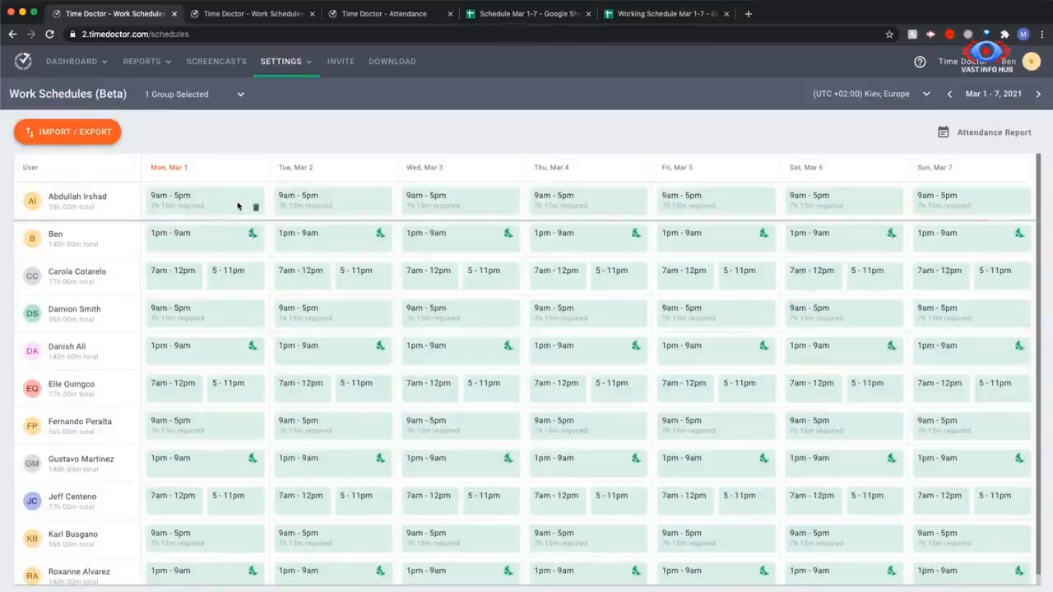
{"action": "left_click", "coordinate": [52, 135]}
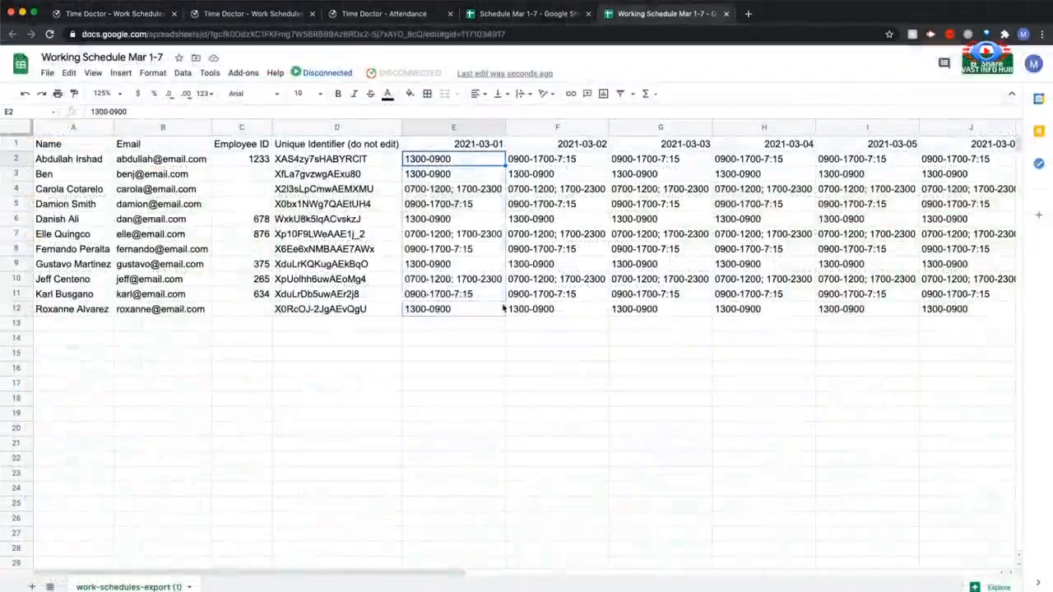
In the Google Sheets schedule, fill the 1300-0900 shift down E2:E12 and copy that range into the 2021-03-03 column from G2
{"action": "left_click_drag", "start_coordinate": [503, 308], "coordinate": [503, 309]}
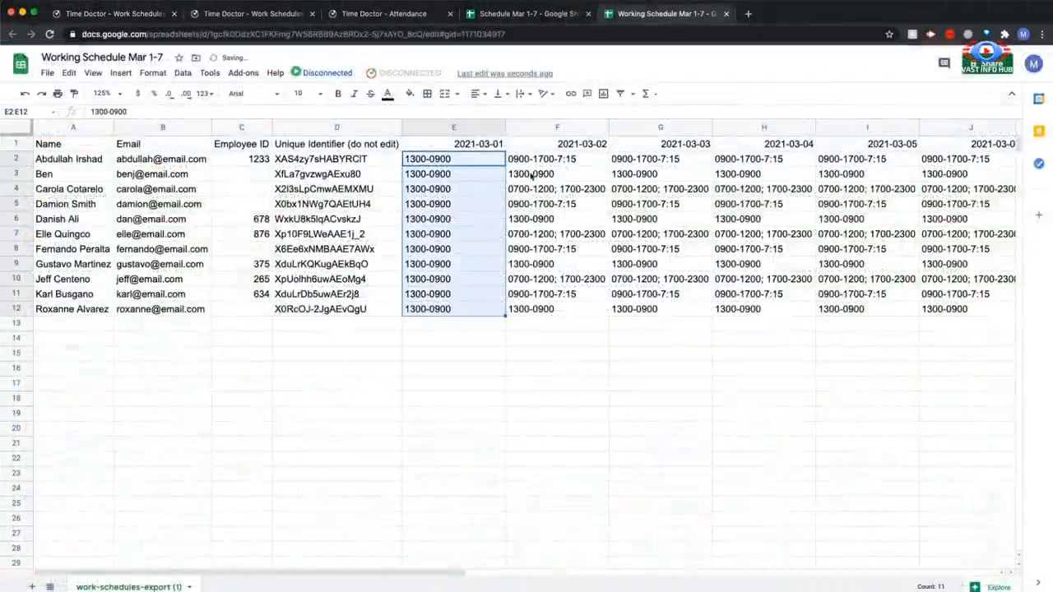
{"action": "key", "text": "ctrl+c"}
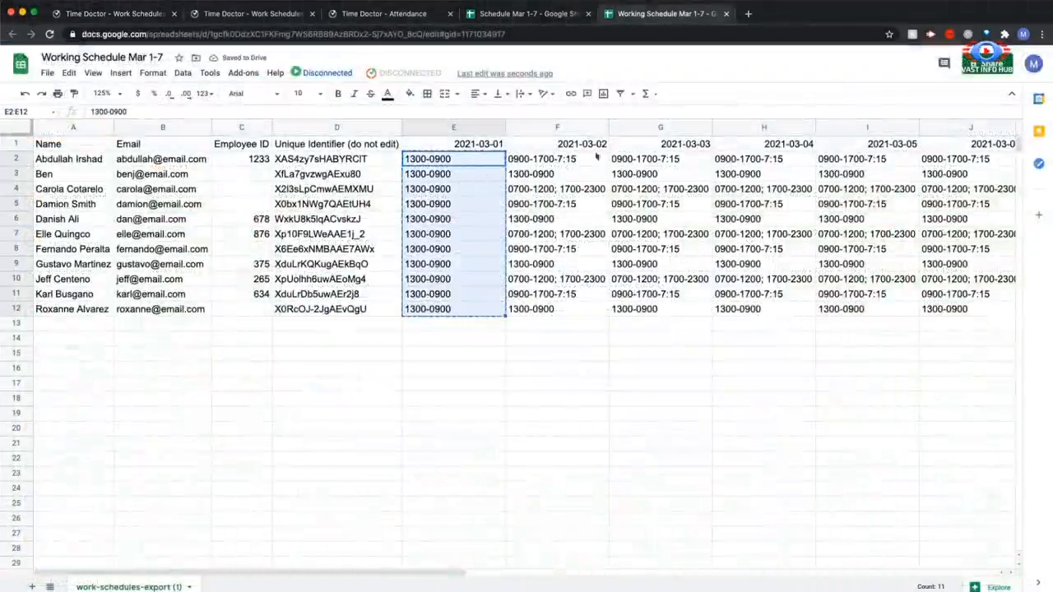
{"action": "left_click", "coordinate": [635, 161]}
{"action": "key", "text": "ctrl+v"}
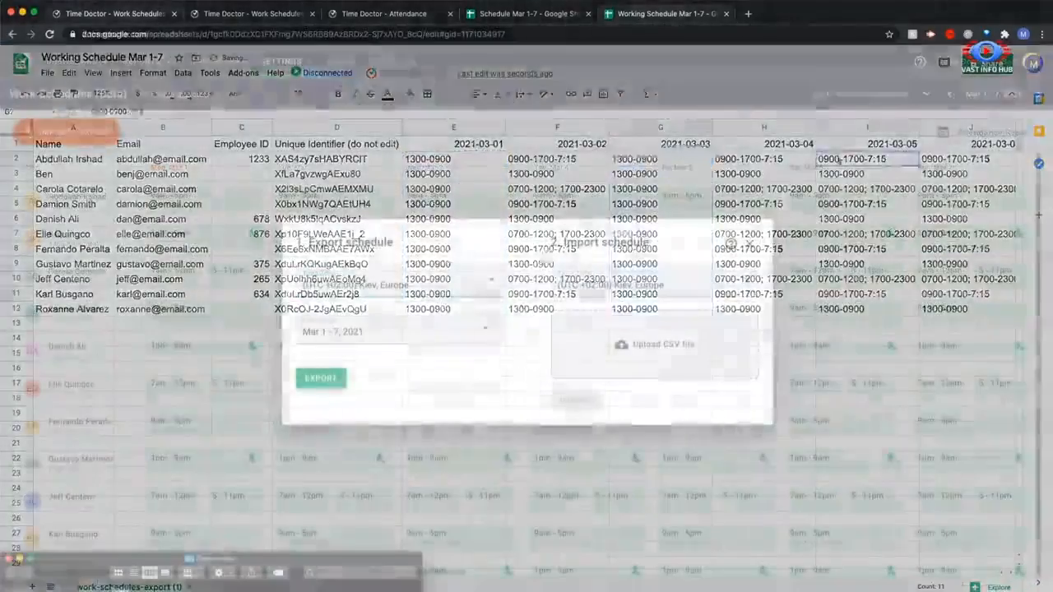
Switch to Time Doctor and import the Schedule Mar 1-7 CSV file again over the existing Mar 1 - 7, 2021 shifts
{"action": "left_click_drag", "start_coordinate": [206, 575], "coordinate": [595, 364]}
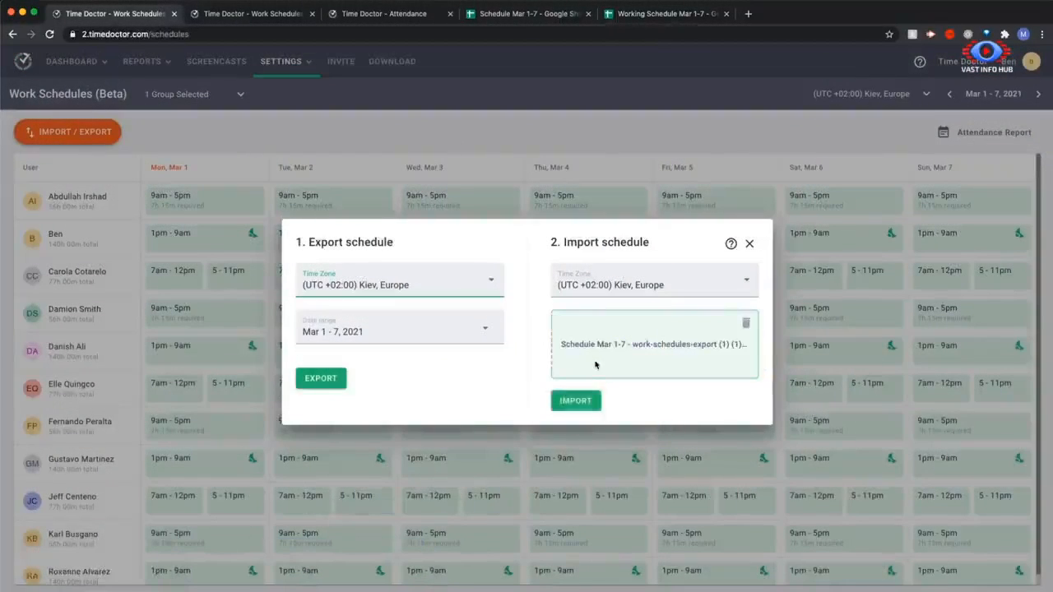
{"action": "left_click", "coordinate": [576, 401]}
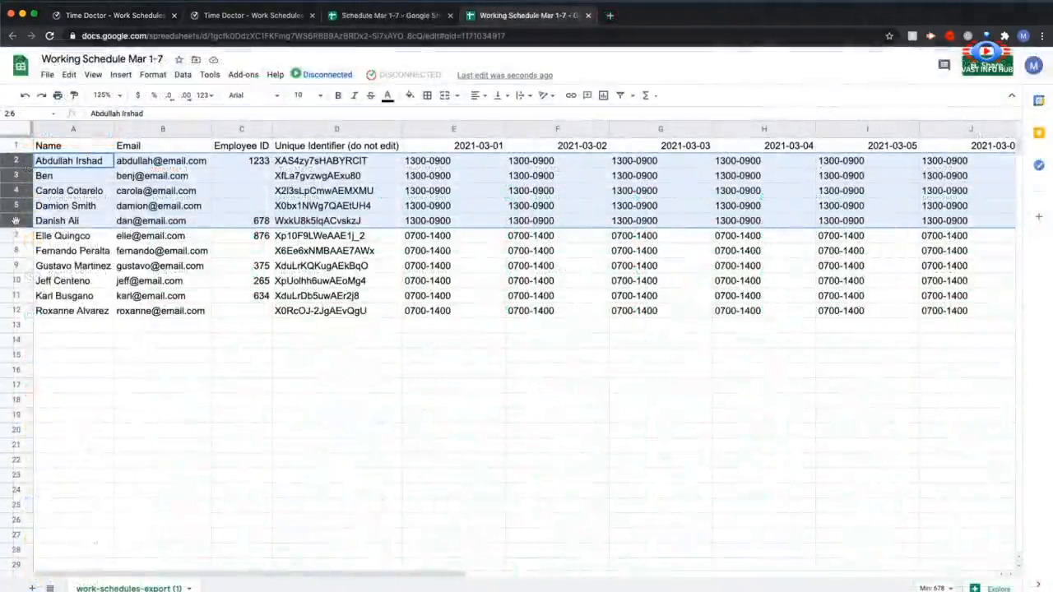
Delete employee rows 2 - 6 from the Working Schedule Mar 1-7 spreadsheet in Google Sheets
{"action": "right_click", "coordinate": [16, 223]}
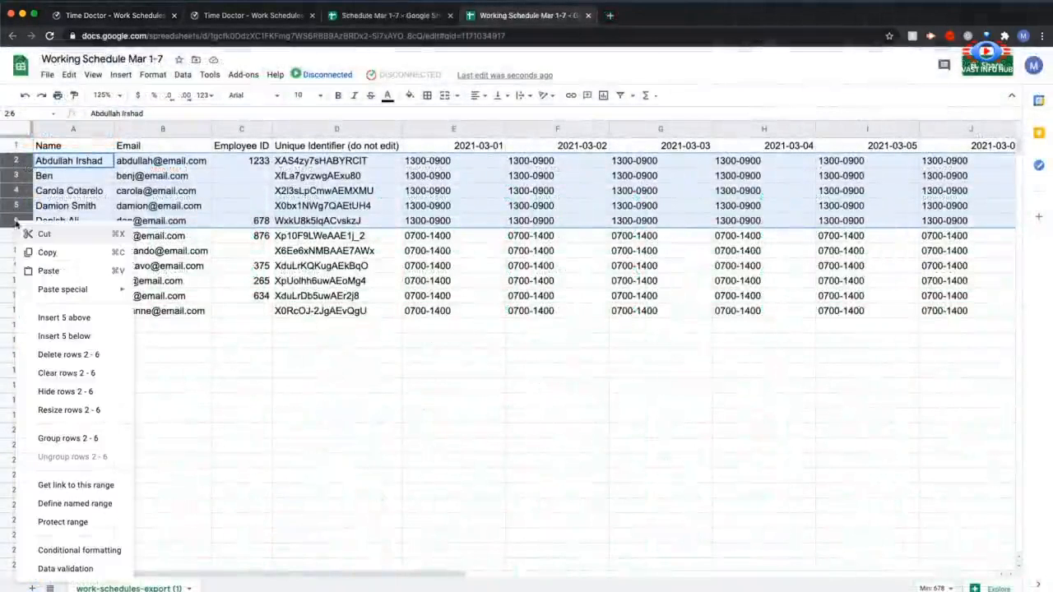
{"action": "left_click", "coordinate": [78, 355]}
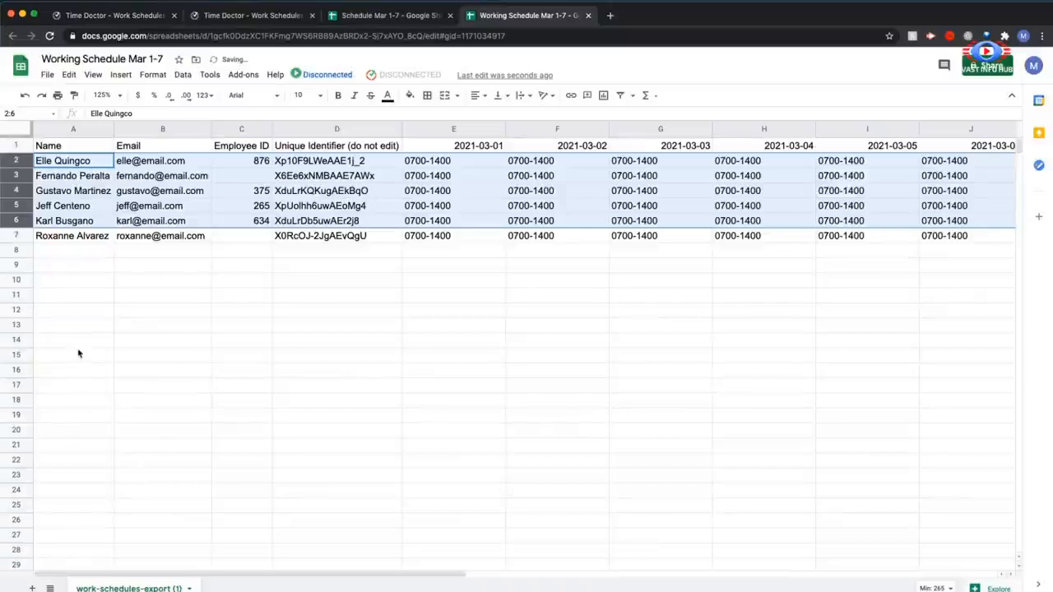
{"action": "left_click", "coordinate": [107, 310]}
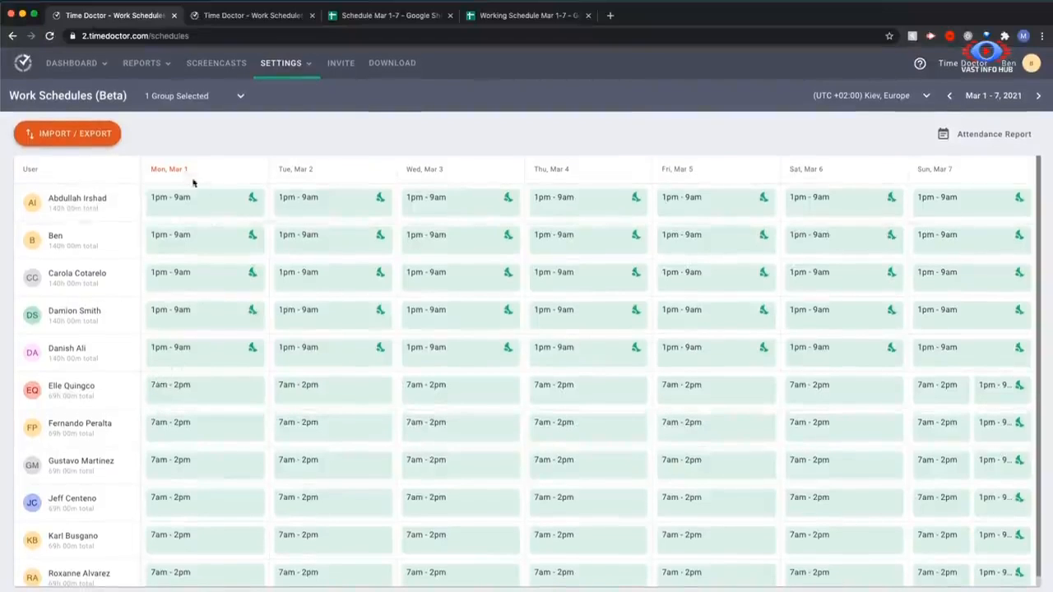
Switch to Time Doctor's Work Schedules page and open the Attendance report
{"action": "left_click", "coordinate": [66, 64]}
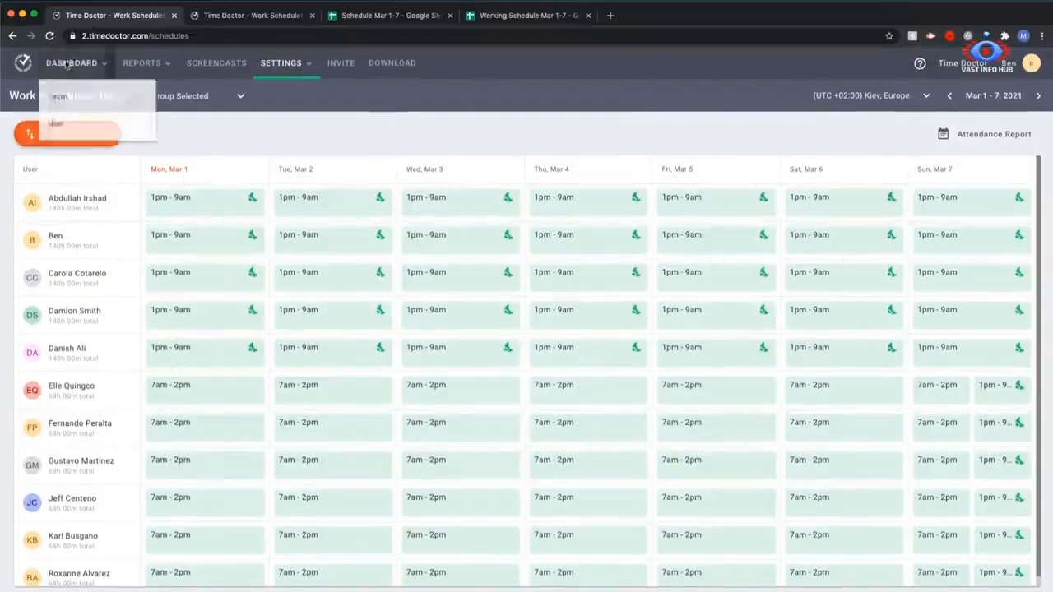
{"action": "mouse_move", "coordinate": [156, 66]}
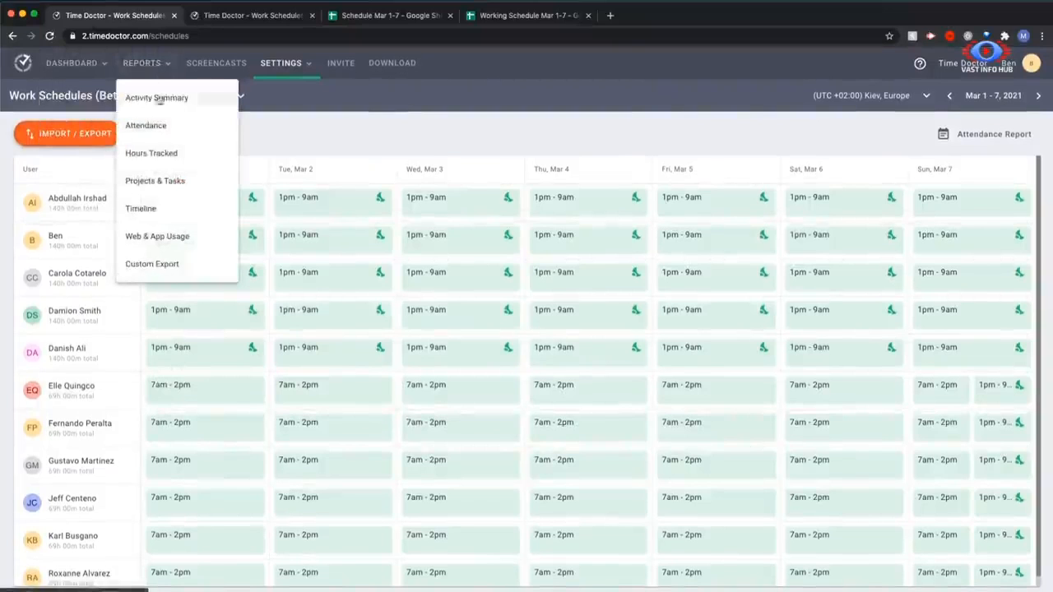
{"action": "left_click", "coordinate": [156, 126]}
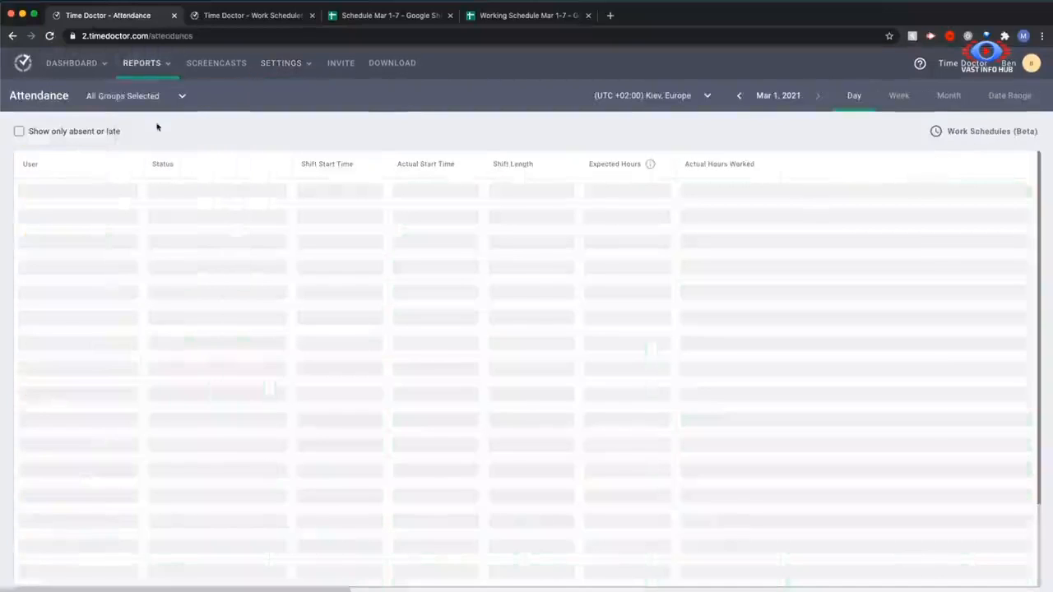